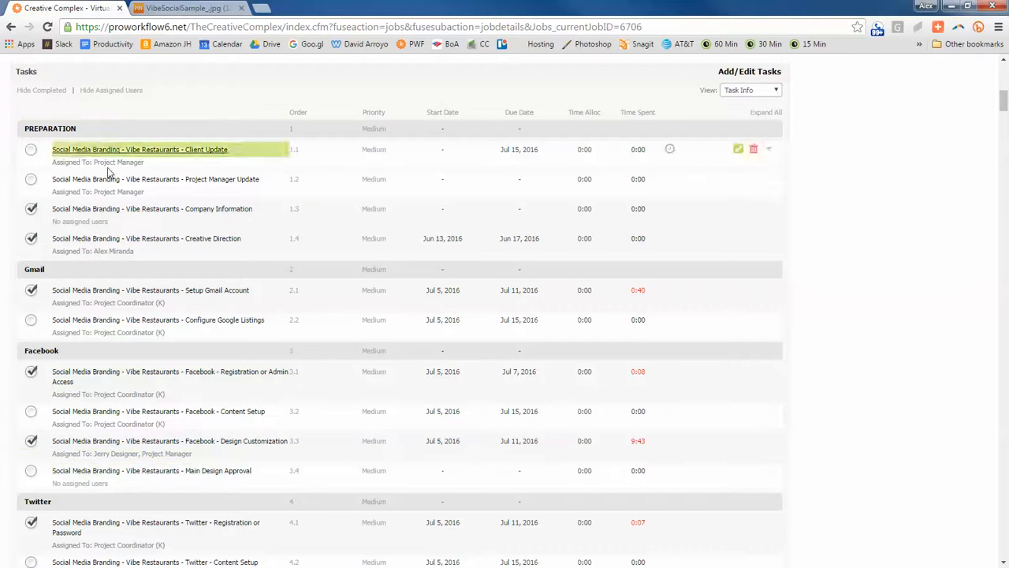
- Review the task groups of the Vibe Restaurants social media branding project and view its VibeSocialSample image
{"action": "scroll", "coordinate": [159, 424], "scroll_direction": "down", "scroll_amount": 1}
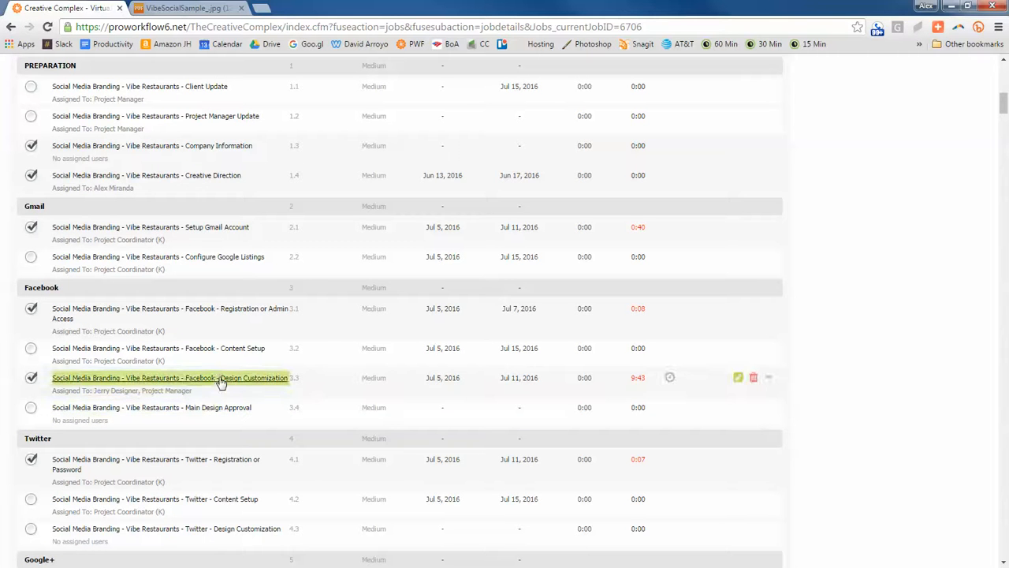
{"action": "scroll", "coordinate": [153, 275], "scroll_direction": "up", "scroll_amount": 4}
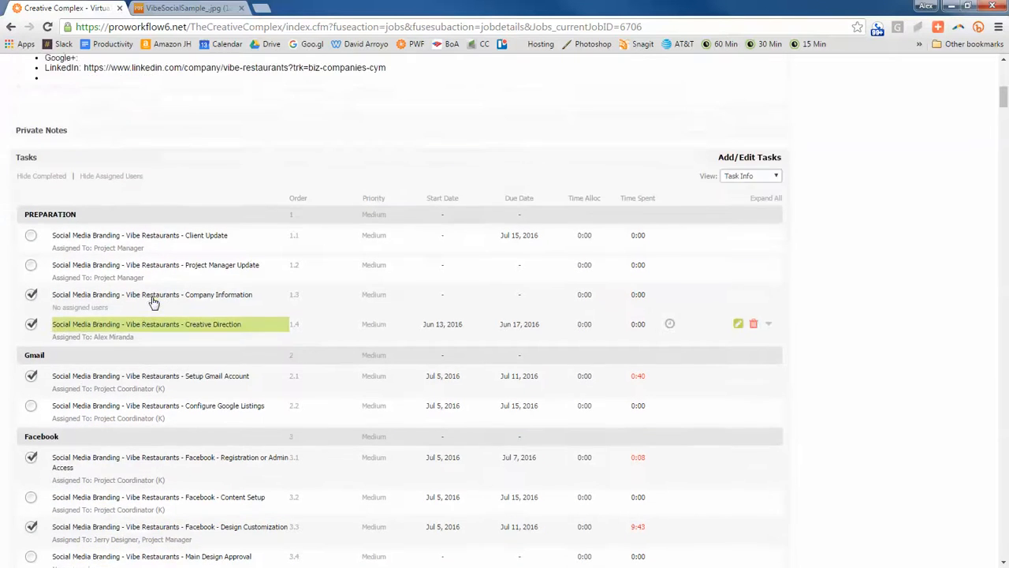
{"action": "scroll", "coordinate": [313, 299], "scroll_direction": "up", "scroll_amount": 1}
{"action": "scroll", "coordinate": [313, 299], "scroll_direction": "down", "scroll_amount": 4}
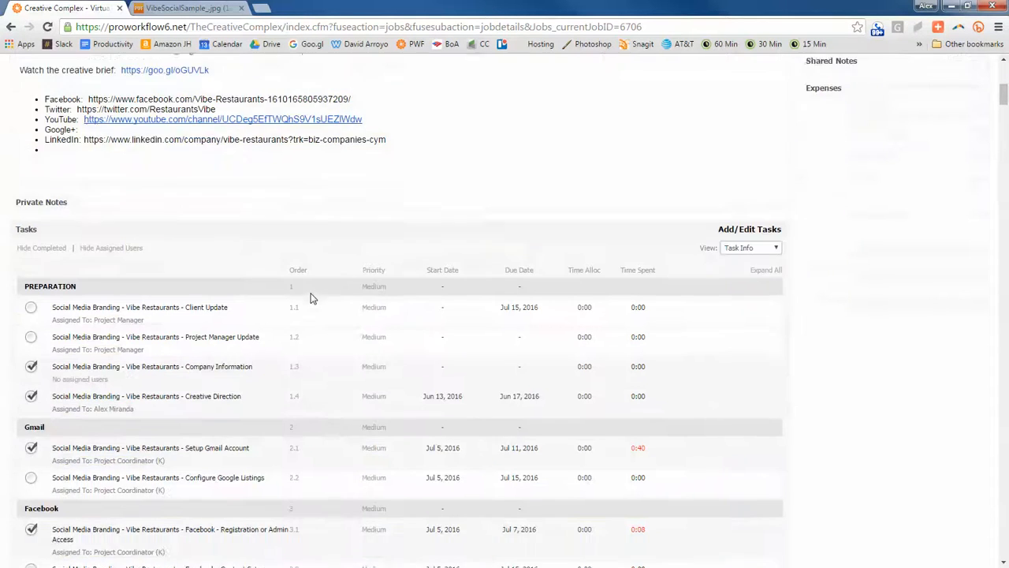
{"action": "scroll", "coordinate": [313, 299], "scroll_direction": "down", "scroll_amount": 2}
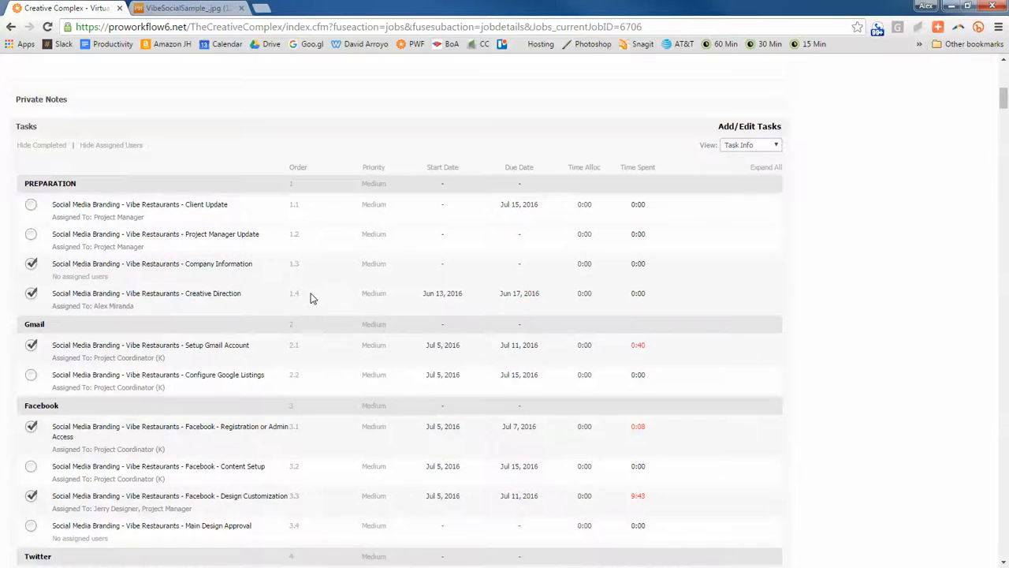
{"action": "scroll", "coordinate": [313, 299], "scroll_direction": "up", "scroll_amount": 1}
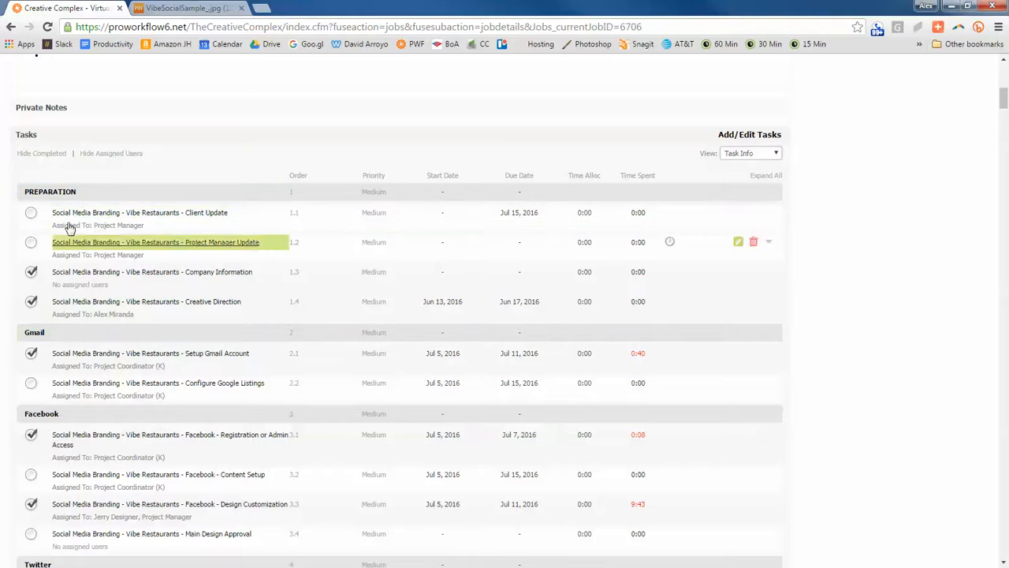
{"action": "scroll", "coordinate": [68, 226], "scroll_direction": "down", "scroll_amount": 2}
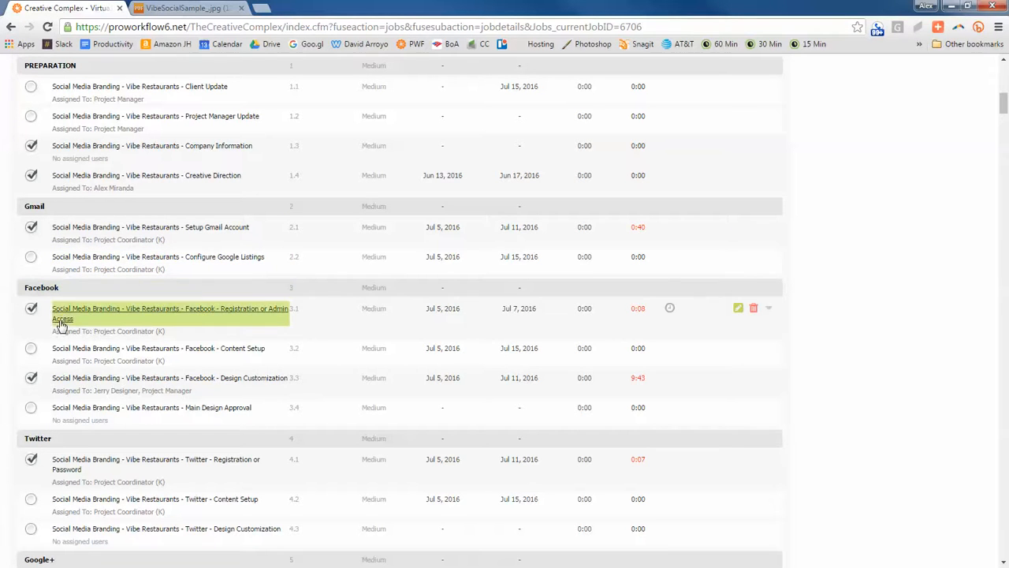
{"action": "scroll", "coordinate": [74, 369], "scroll_direction": "down", "scroll_amount": 1}
{"action": "scroll", "coordinate": [73, 368], "scroll_direction": "down", "scroll_amount": 2}
{"action": "scroll", "coordinate": [32, 311], "scroll_direction": "up", "scroll_amount": 3}
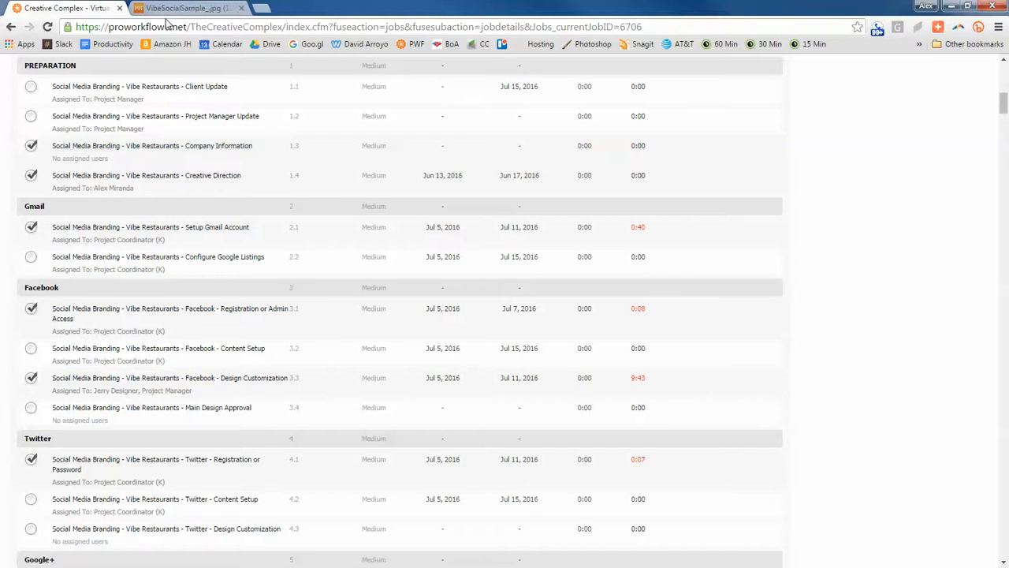
{"action": "left_click", "coordinate": [211, 6]}
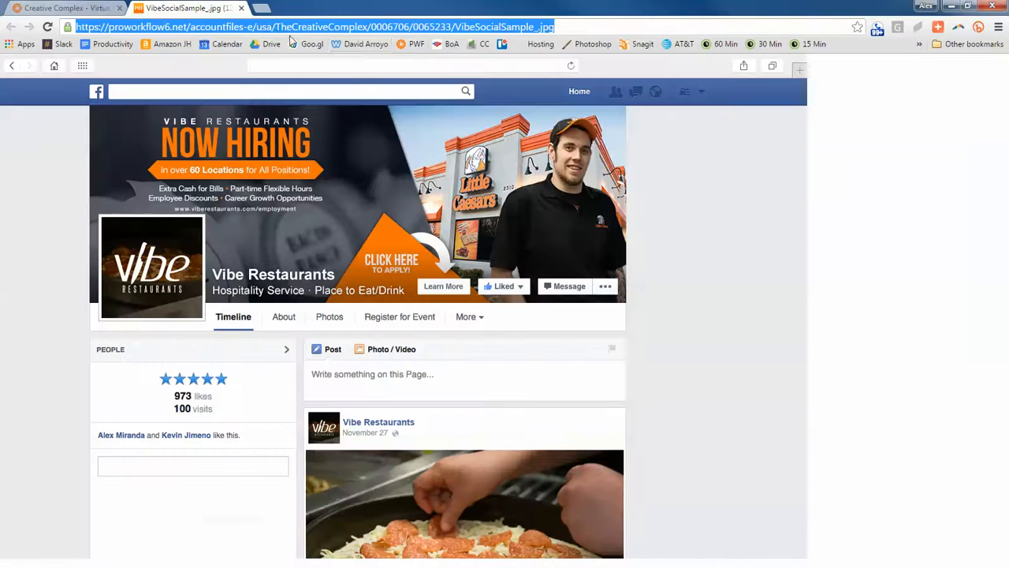
- Open the task template settings in a new browser tab, collapse all templates and open Social Media Setup (All) for editing
{"action": "left_click", "coordinate": [260, 7]}
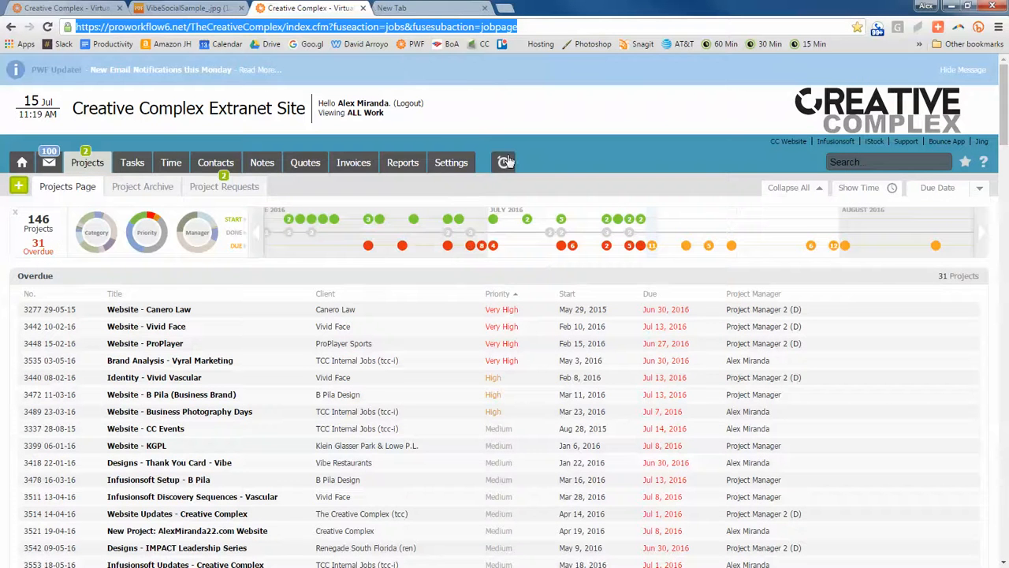
{"action": "left_click", "coordinate": [448, 168]}
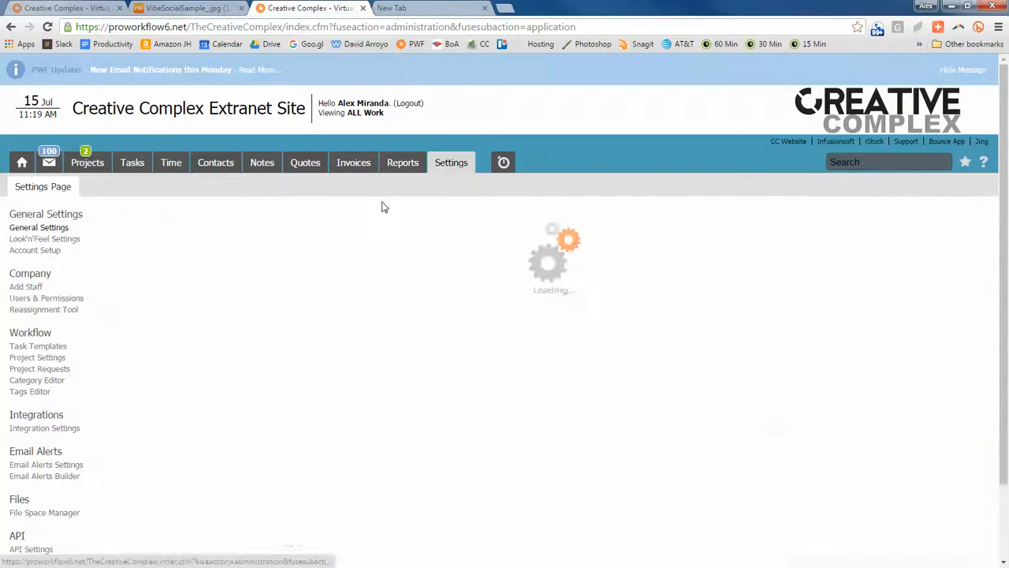
{"action": "left_click", "coordinate": [41, 346]}
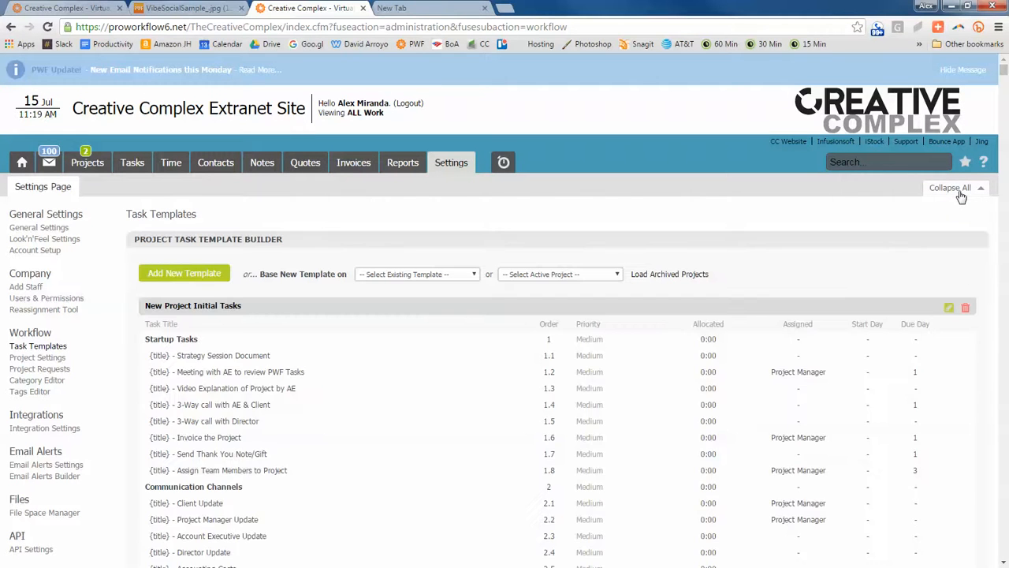
{"action": "left_click", "coordinate": [961, 197]}
{"action": "scroll", "coordinate": [480, 435], "scroll_direction": "down", "scroll_amount": 3}
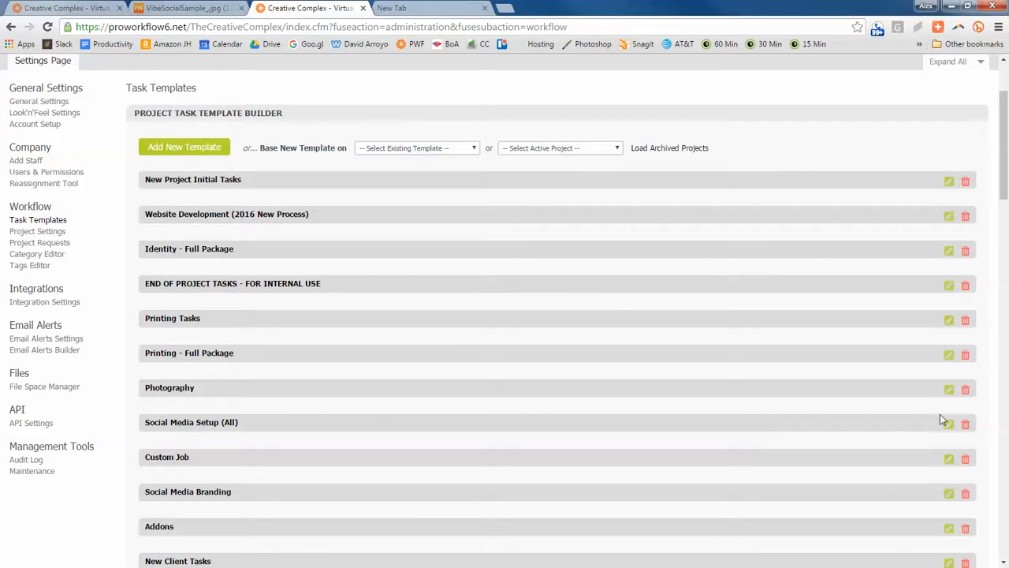
{"action": "left_click", "coordinate": [949, 425]}
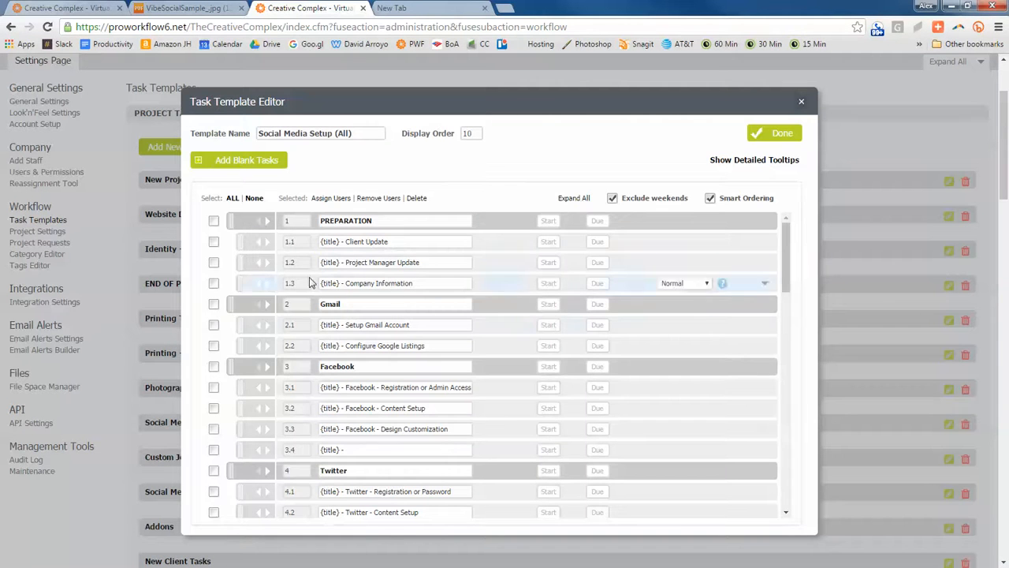
- Add five blank tasks to the template between the Configure Google Listings task and the Facebook heading
{"action": "scroll", "coordinate": [321, 277], "scroll_direction": "up", "scroll_amount": 2}
{"action": "scroll", "coordinate": [324, 284], "scroll_direction": "down", "scroll_amount": 2}
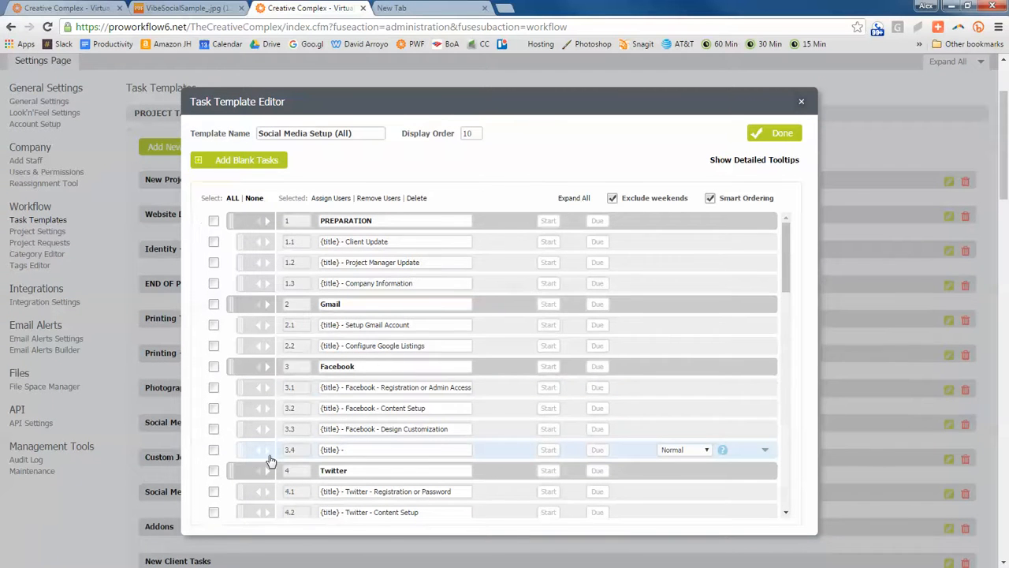
{"action": "left_click", "coordinate": [239, 160]}
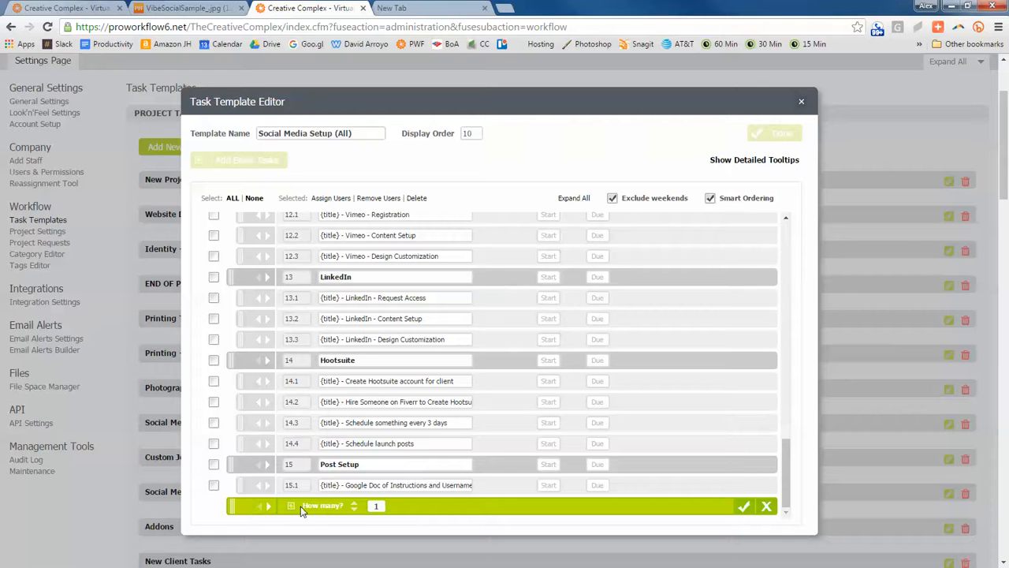
{"action": "left_click_drag", "start_coordinate": [232, 503], "coordinate": [781, 240]}
{"action": "left_click_drag", "start_coordinate": [740, 275], "coordinate": [616, 359]}
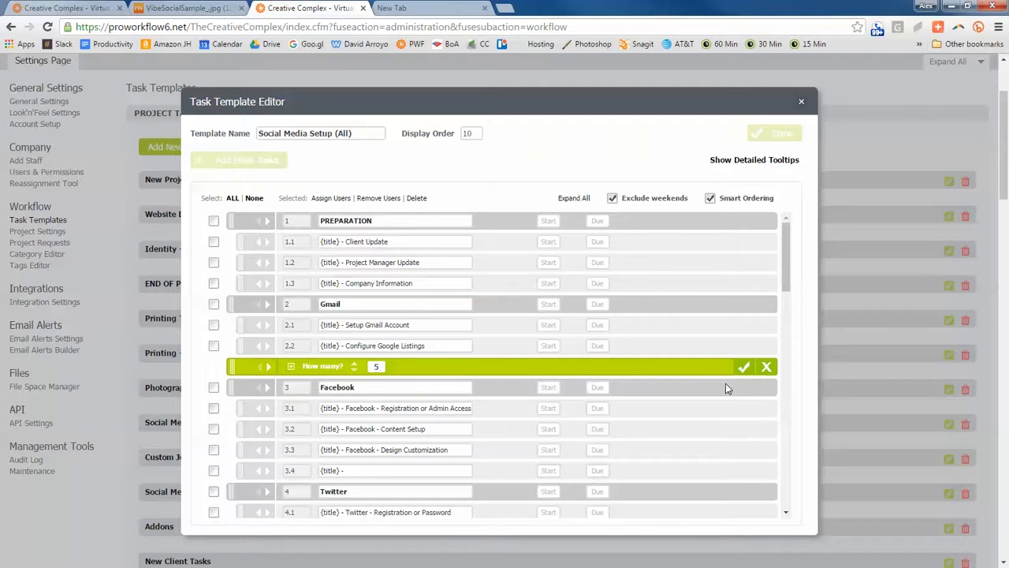
{"action": "key", "text": "Return"}
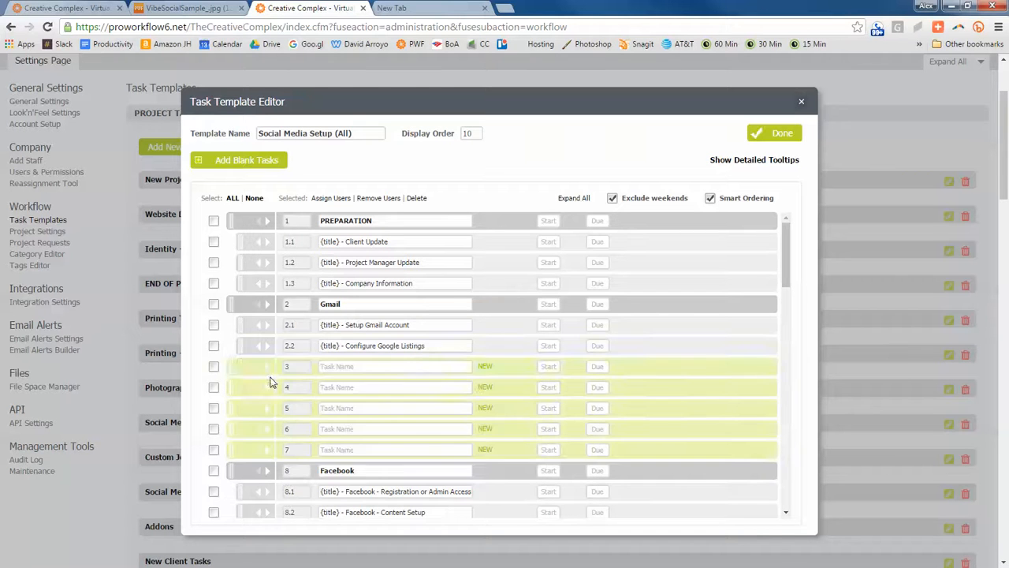
- Fill in "{title} -" as the name of all five new tasks
{"action": "left_click", "coordinate": [350, 367]}
{"action": "type", "text": "{title} -"}
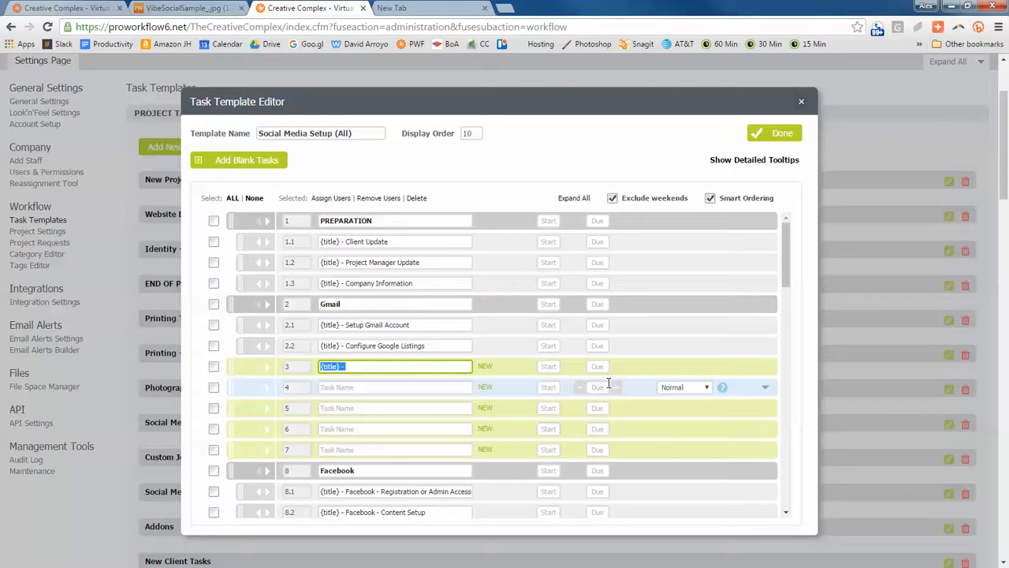
{"action": "left_click", "coordinate": [327, 371]}
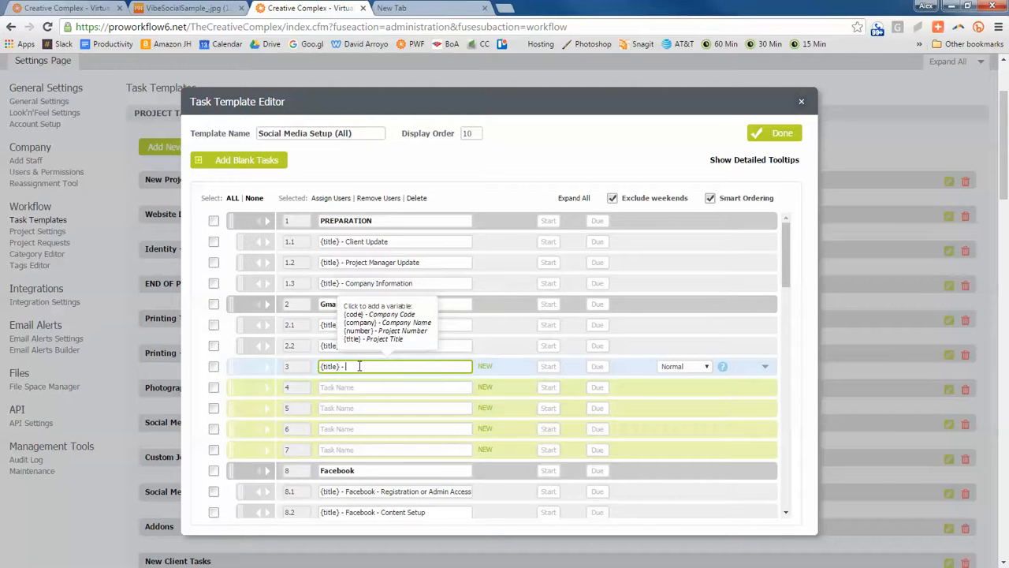
{"action": "left_click", "coordinate": [323, 388]}
{"action": "key", "text": "ctrl+v"}
{"action": "left_click", "coordinate": [342, 409]}
{"action": "key", "text": "ctrl+v"}
{"action": "left_click", "coordinate": [342, 429]}
{"action": "type", "text": "{title} -"}
{"action": "left_click", "coordinate": [341, 449]}
{"action": "type", "text": "{title} -"}
- Rename the first new task as "Design Approval" and indent the four new tasks below it as its subtasks
{"action": "left_click", "coordinate": [380, 368]}
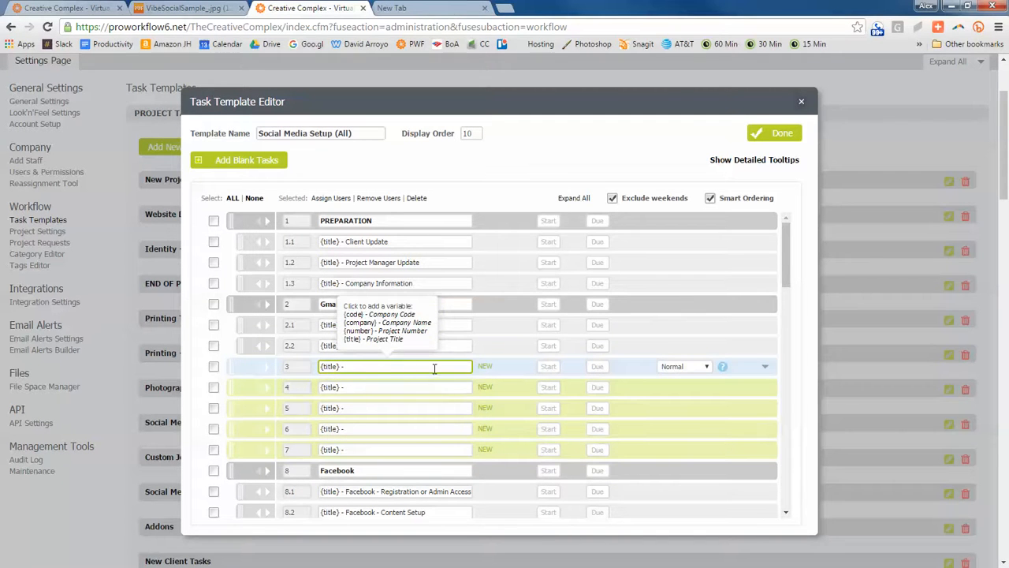
{"action": "key", "text": "ctrl+a"}
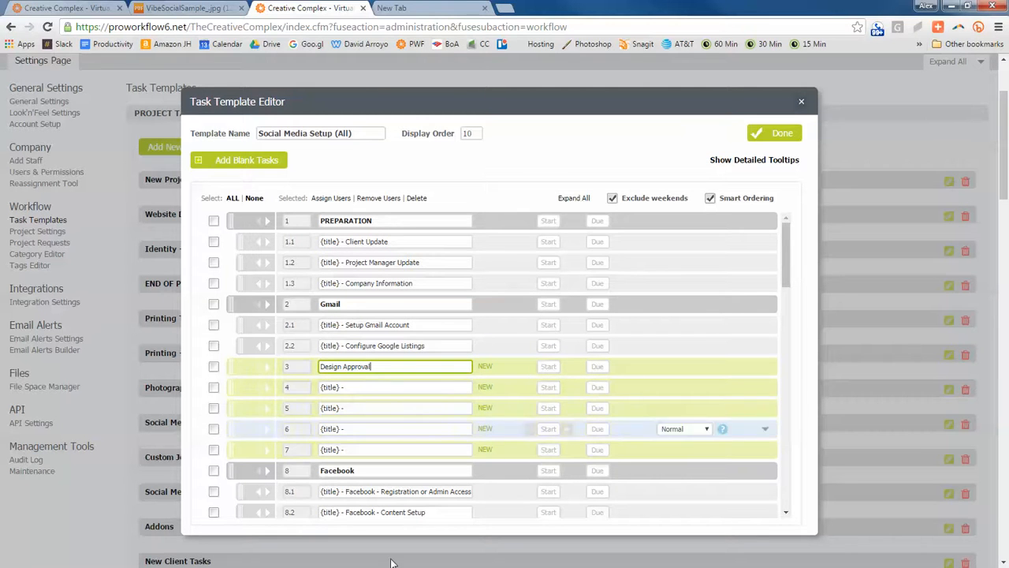
{"action": "left_click", "coordinate": [268, 392]}
{"action": "left_click", "coordinate": [268, 407]}
{"action": "left_click", "coordinate": [268, 428]}
{"action": "left_click", "coordinate": [268, 450]}
- Name subtask 3.1 "{title} - Main Design" and subtask 3.2 "{title} - Main Design Approval"
{"action": "left_click", "coordinate": [392, 381]}
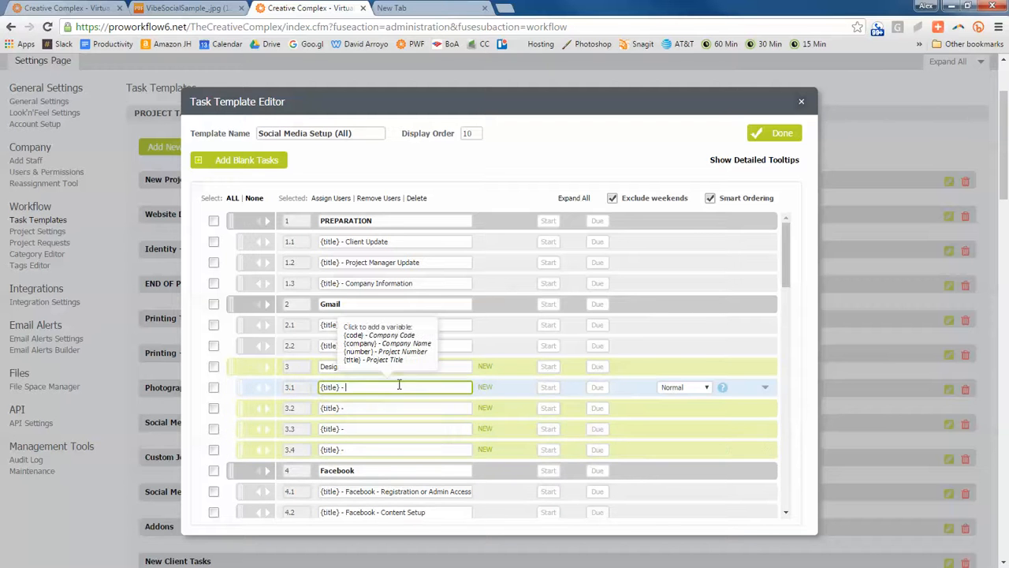
{"action": "scroll", "coordinate": [489, 278], "scroll_direction": "down", "scroll_amount": 1}
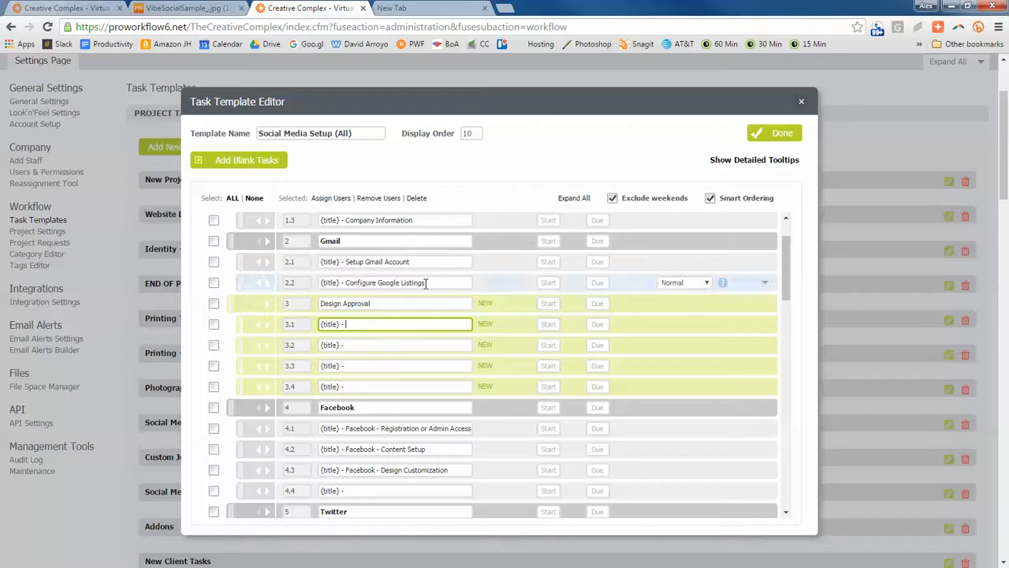
{"action": "left_click_drag", "start_coordinate": [381, 470], "coordinate": [455, 471]}
{"action": "left_click", "coordinate": [455, 471]}
{"action": "left_click", "coordinate": [386, 324]}
{"action": "left_click", "coordinate": [382, 471]}
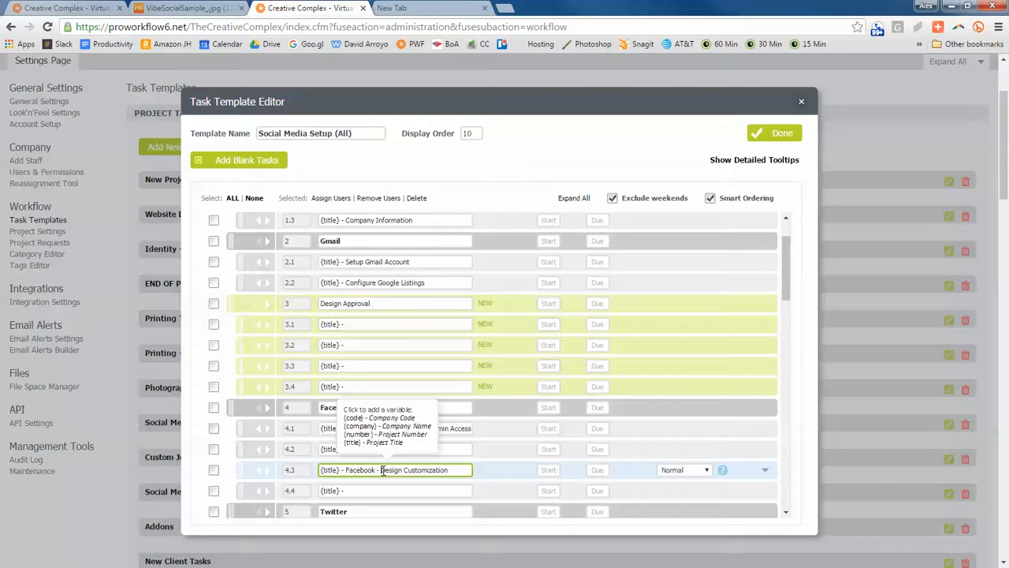
{"action": "double_click", "coordinate": [390, 471]}
{"action": "left_click", "coordinate": [350, 324]}
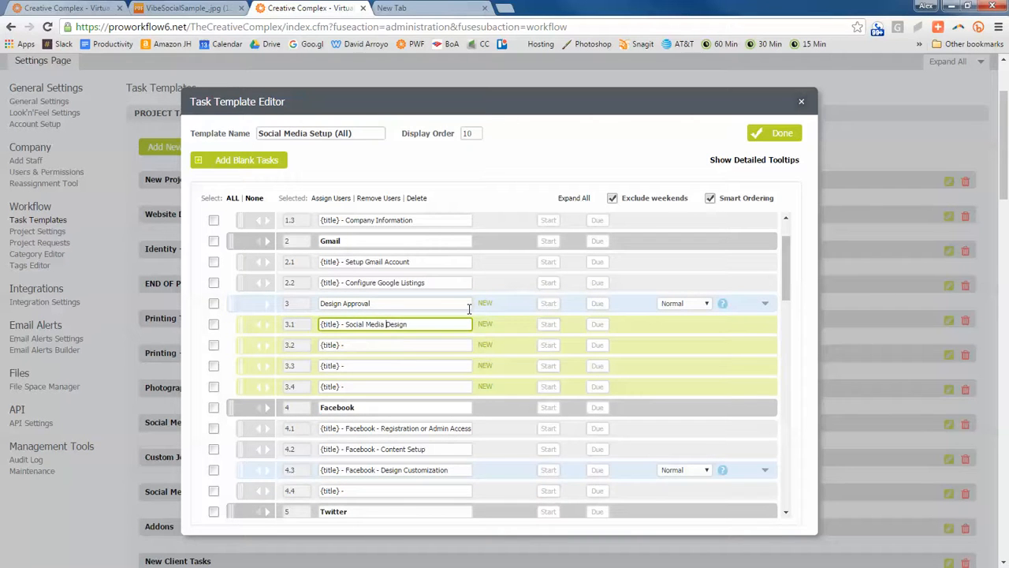
{"action": "key", "text": "BackSpace"}
{"action": "left_click", "coordinate": [347, 324]}
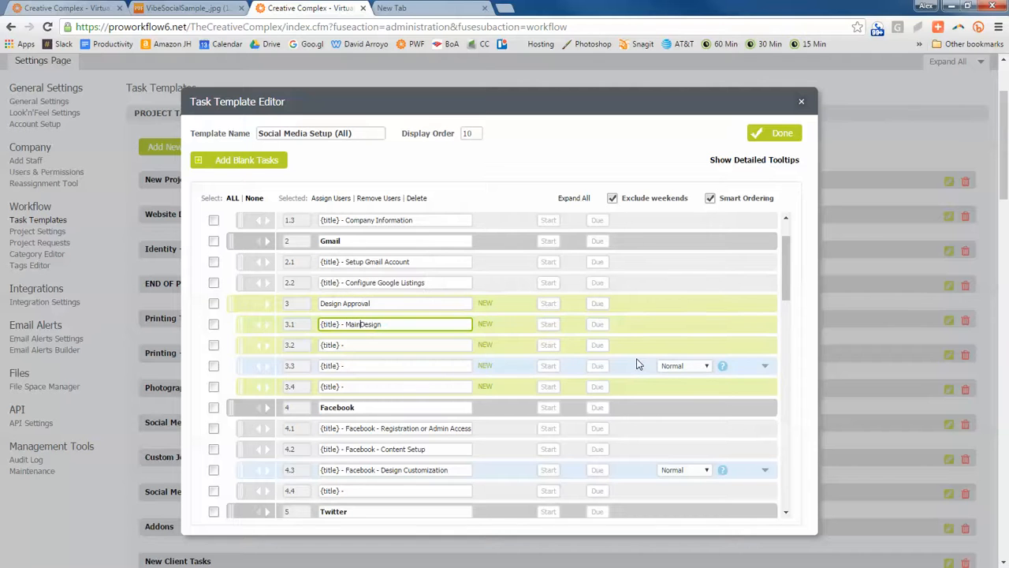
{"action": "left_click", "coordinate": [403, 344]}
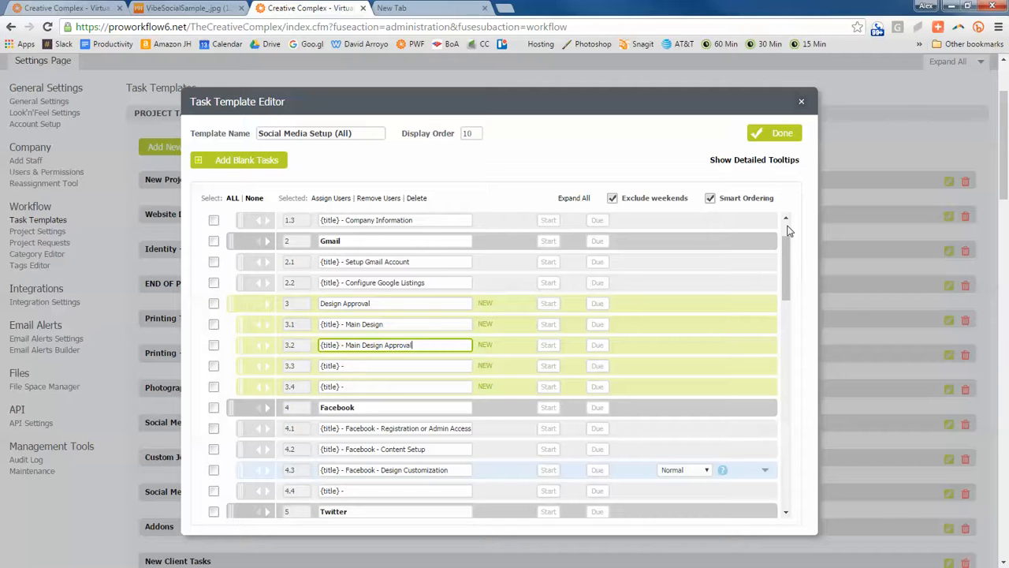
- Move an unnamed subtask above the Main Design subtask and name it "{title} - Main Design Direction"
{"action": "left_click_drag", "start_coordinate": [242, 365], "coordinate": [298, 325]}
{"action": "left_click", "coordinate": [363, 324]}
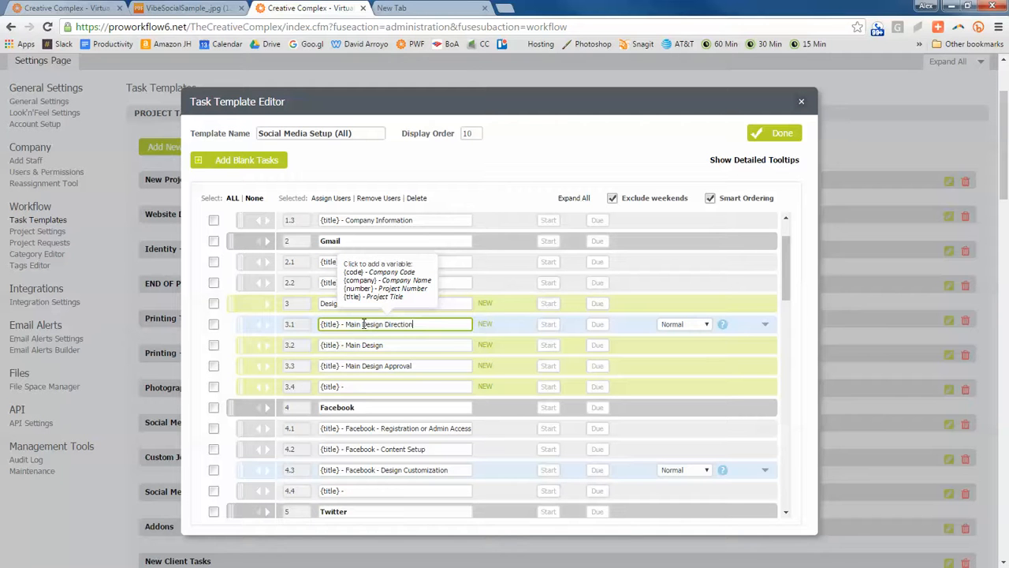
{"action": "left_click", "coordinate": [442, 344]}
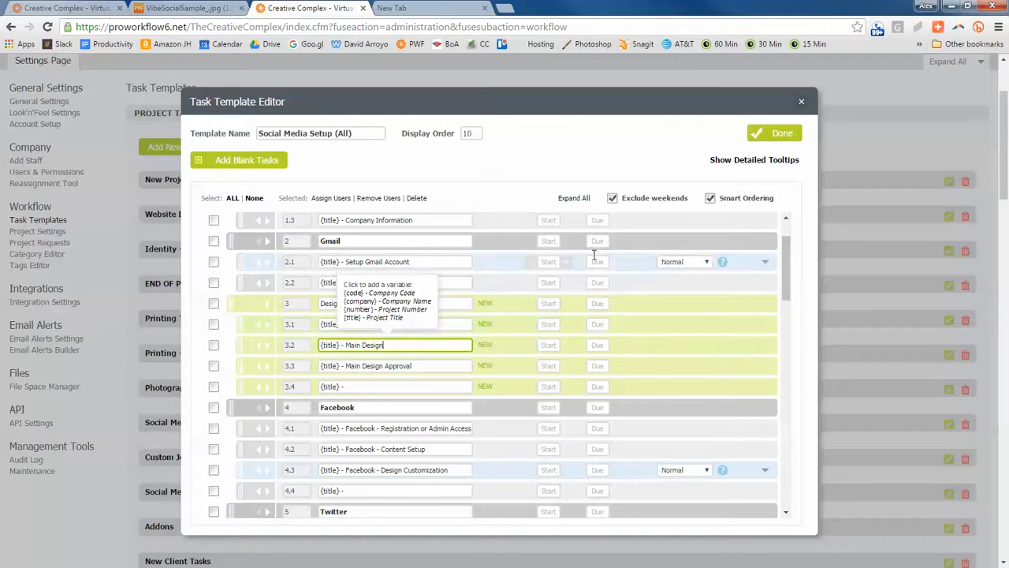
- Rename the Design Approval parent task as "Main Design" and set its type to Heading
{"action": "left_click", "coordinate": [321, 303]}
{"action": "type", "text": "Main"}
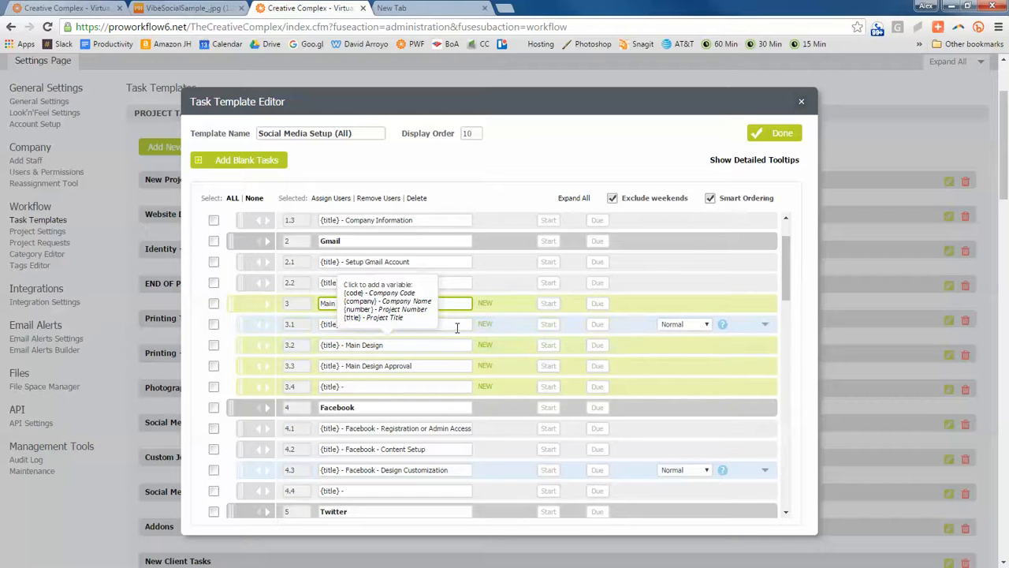
{"action": "left_click", "coordinate": [458, 327]}
{"action": "scroll", "coordinate": [458, 328], "scroll_direction": "up", "scroll_amount": 1}
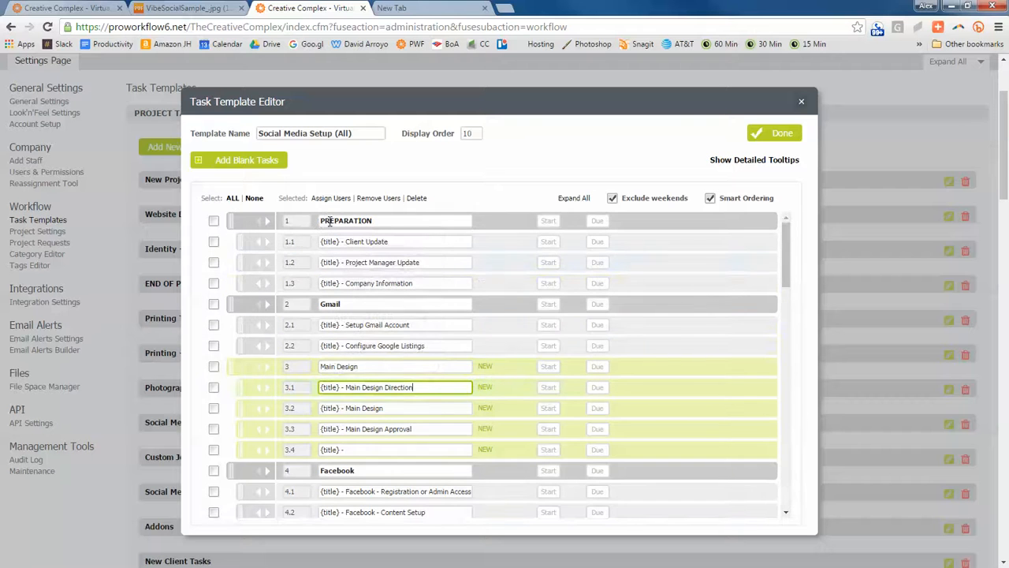
{"action": "scroll", "coordinate": [473, 331], "scroll_direction": "down", "scroll_amount": 1}
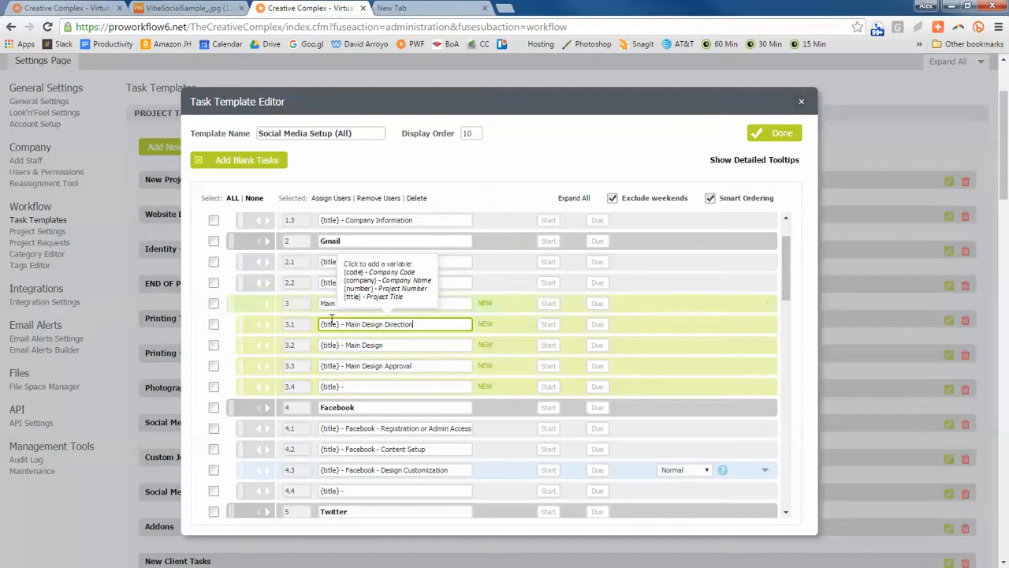
{"action": "left_click", "coordinate": [678, 304]}
{"action": "left_click", "coordinate": [680, 333]}
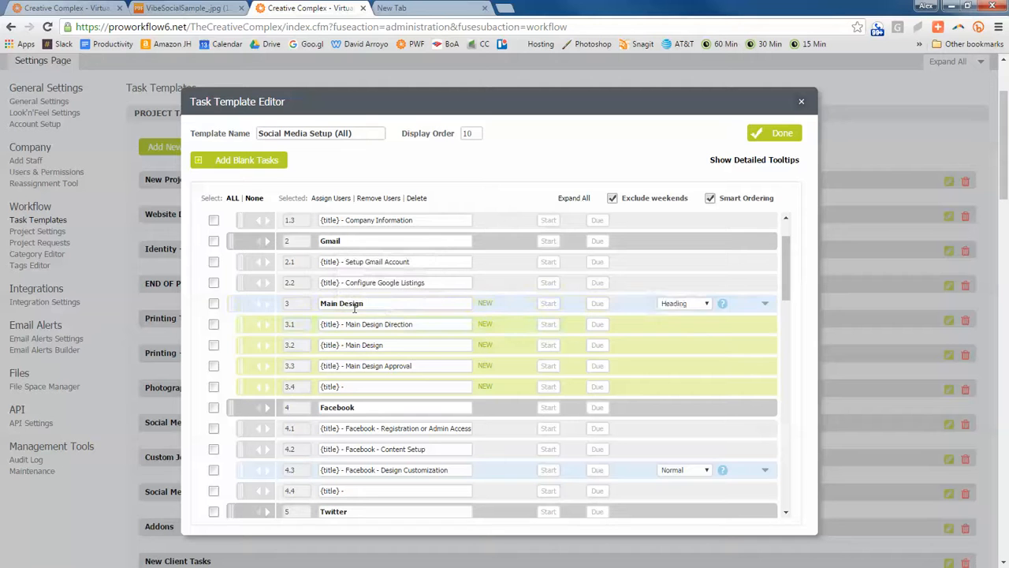
- Fill in the Main Design Direction subtask's description with "Creative Director, Please let the designer know where you think the brand should go."
{"action": "left_click", "coordinate": [394, 386]}
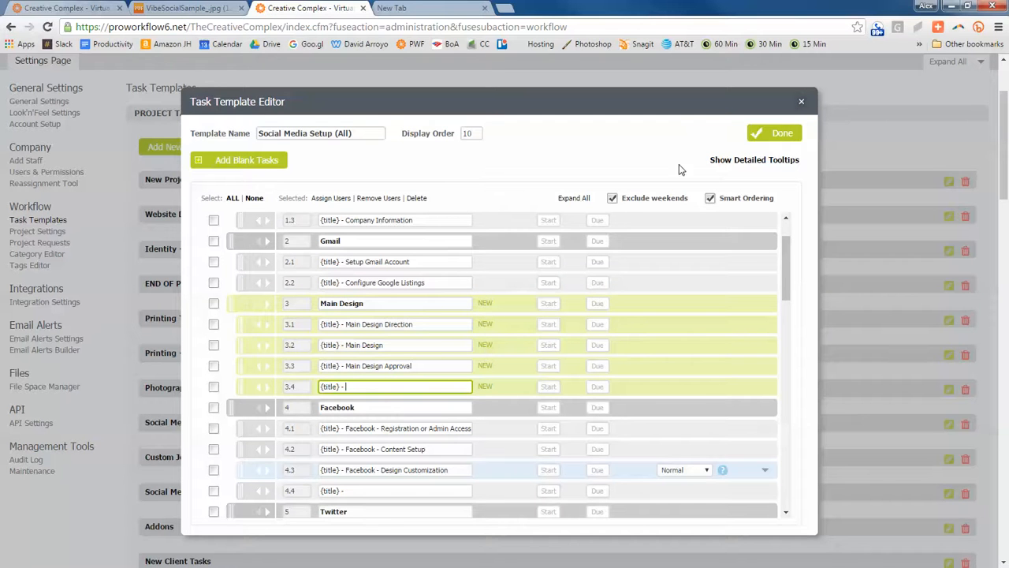
{"action": "mouse_move", "coordinate": [372, 387]}
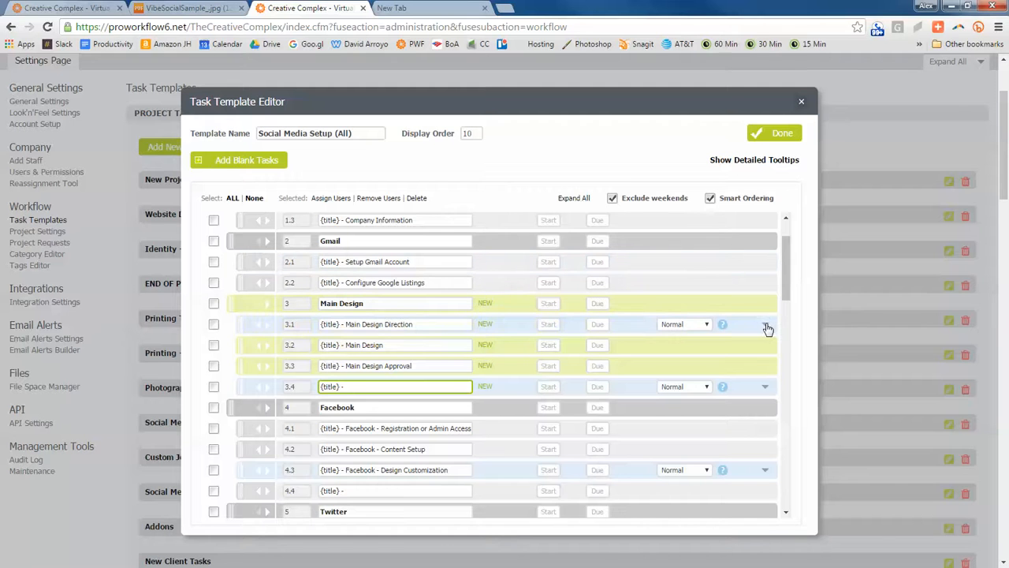
{"action": "left_click", "coordinate": [765, 326]}
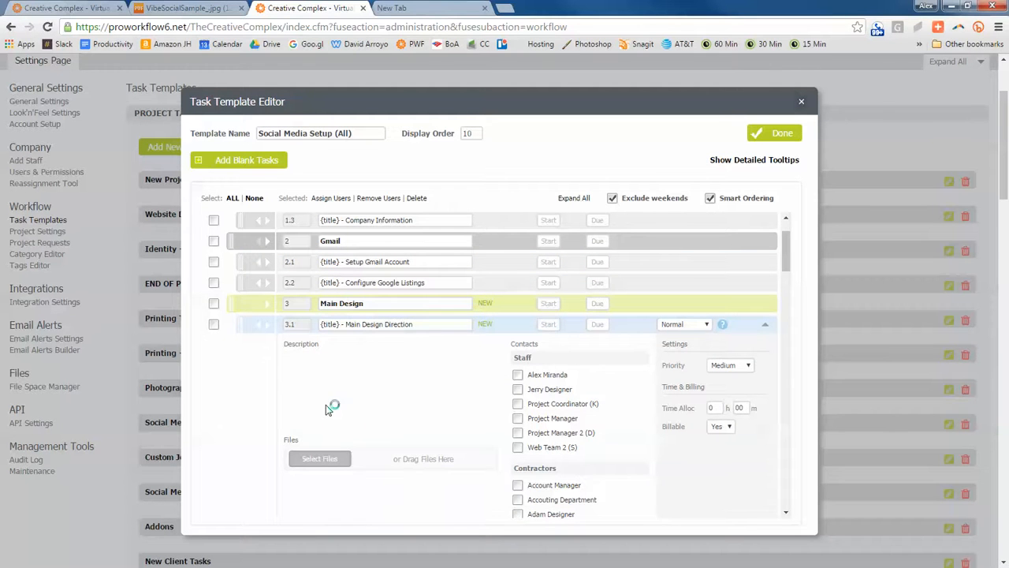
{"action": "type", "text": "Crea"}
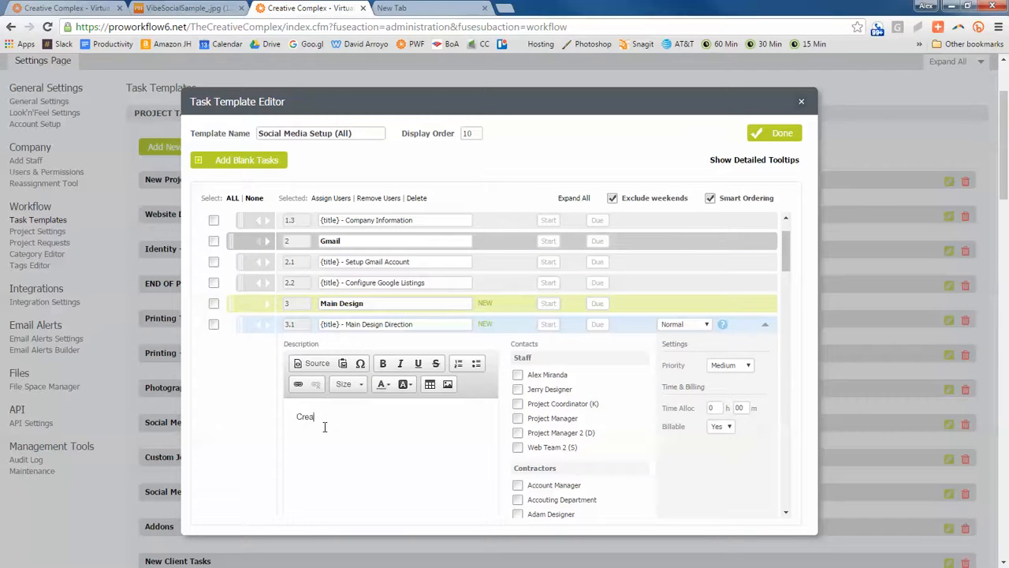
{"action": "type", "text": "tive Directo"}
{"action": "type", "text": "Please let the designer know what "}
{"action": "type", "text": "you"}
{"action": "type", "text": " think the brand sho"}
{"action": "type", "text": "uld go."}
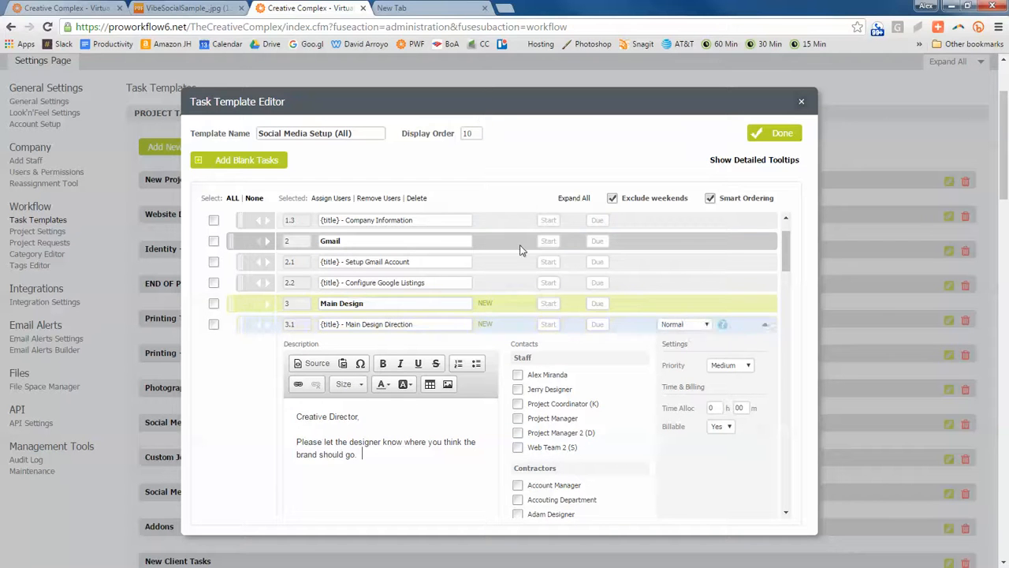
- Open graphicriver.net in the empty browser tab
{"action": "left_click", "coordinate": [432, 11]}
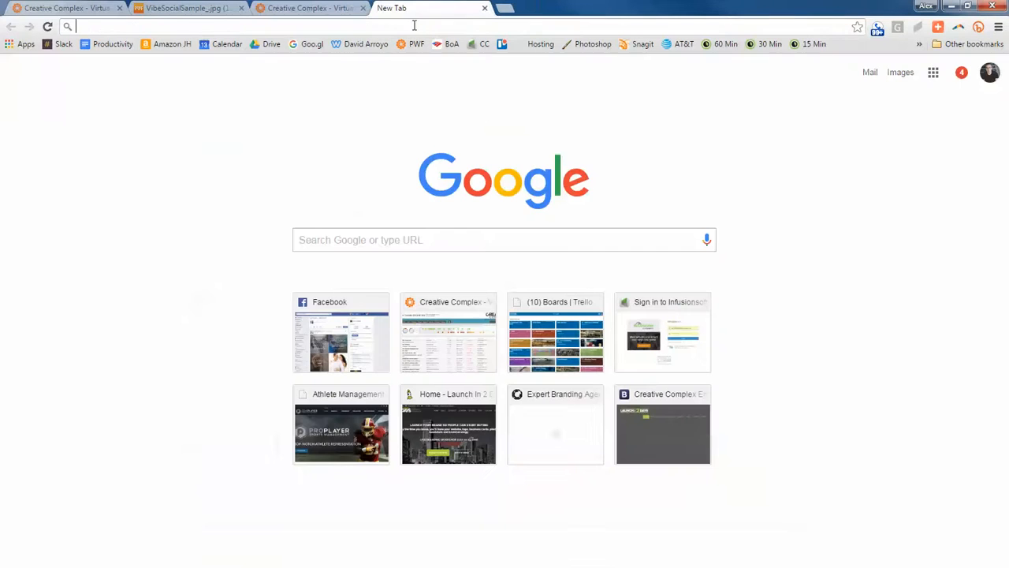
{"action": "type", "text": "graphicriver.net"}
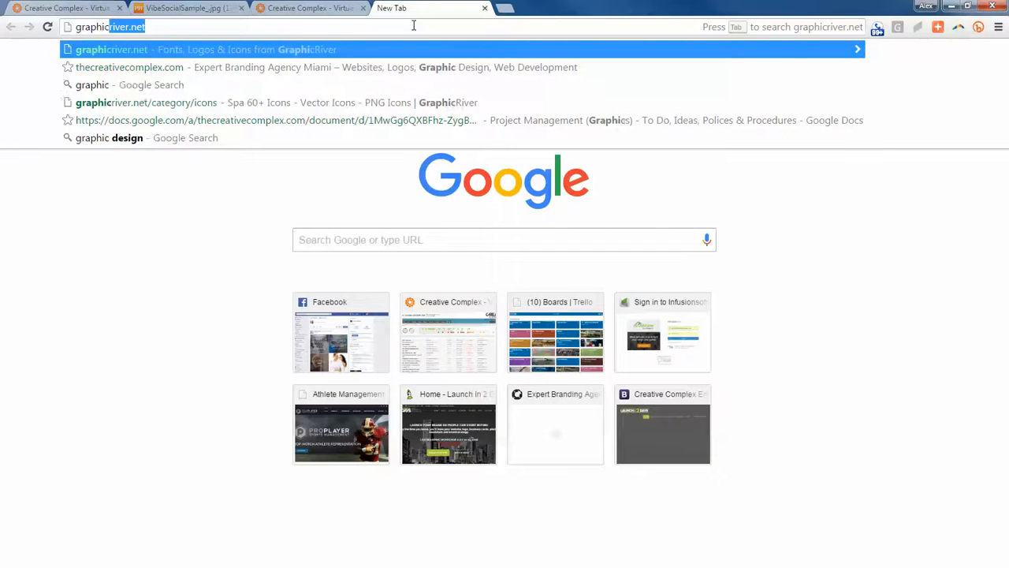
{"action": "key", "text": "Return"}
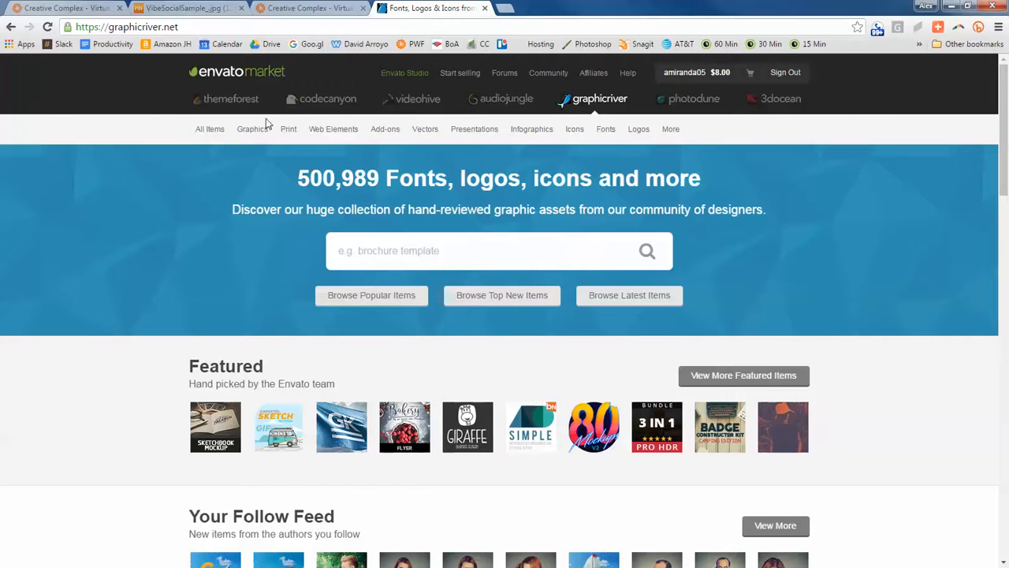
- Search GraphicRiver for "facebook cover" and copy the results page's address
{"action": "mouse_move", "coordinate": [260, 134]}
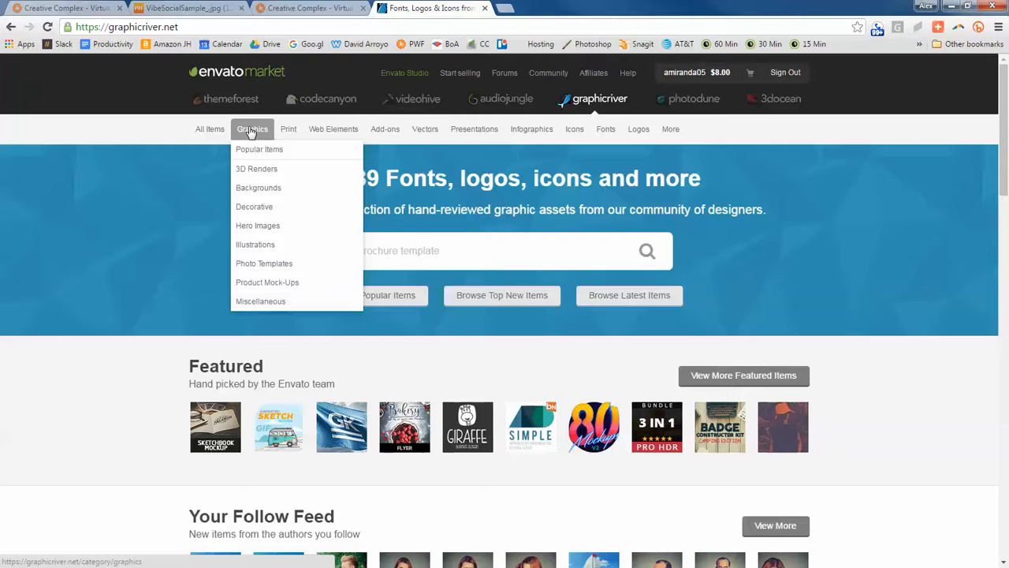
{"action": "left_click", "coordinate": [450, 244]}
{"action": "type", "text": "facebook cover"}
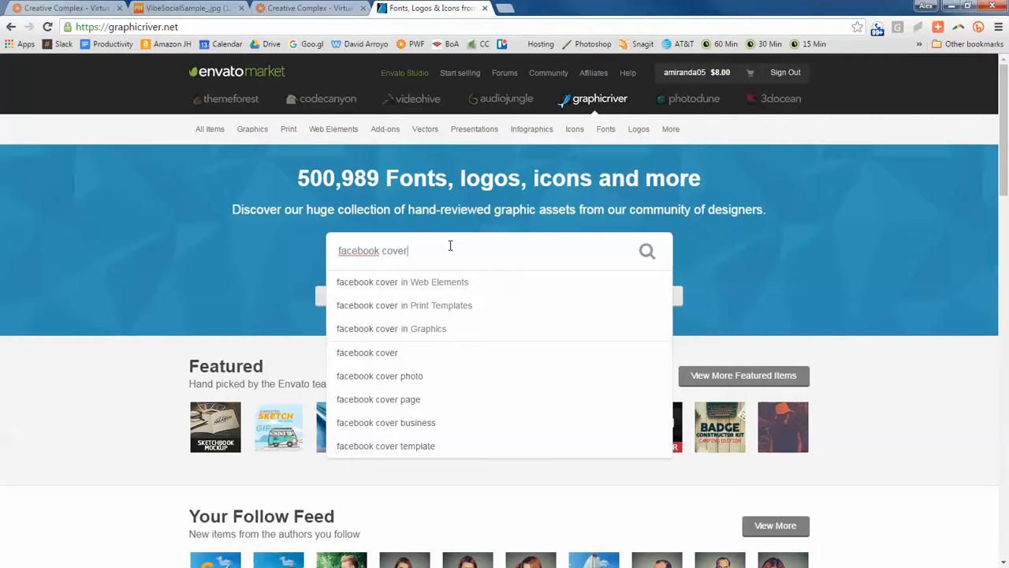
{"action": "key", "text": "Return"}
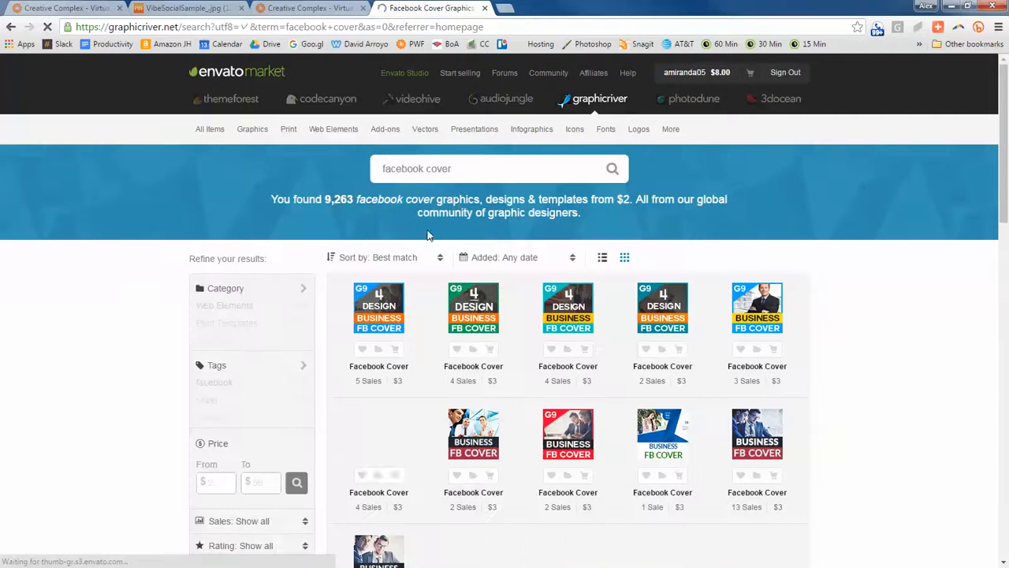
{"action": "left_click", "coordinate": [266, 30]}
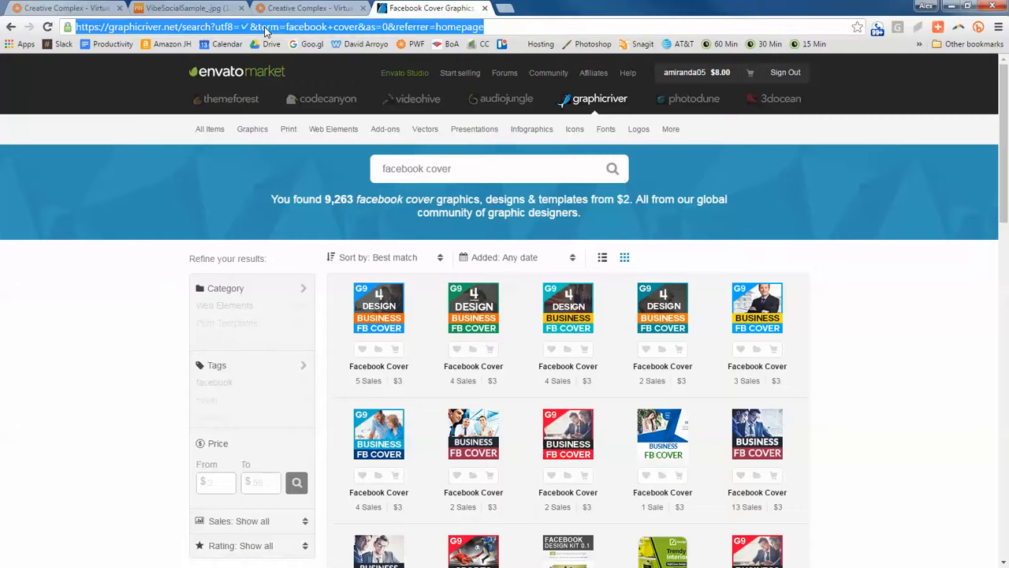
- Add "Here are many ideas for Facebook cover photos:" and the copied GraphicRiver link to the Main Design Direction description in the template, and collapse the subtask
{"action": "left_click", "coordinate": [292, 6]}
{"action": "left_click", "coordinate": [191, 6]}
{"action": "left_click", "coordinate": [274, 5]}
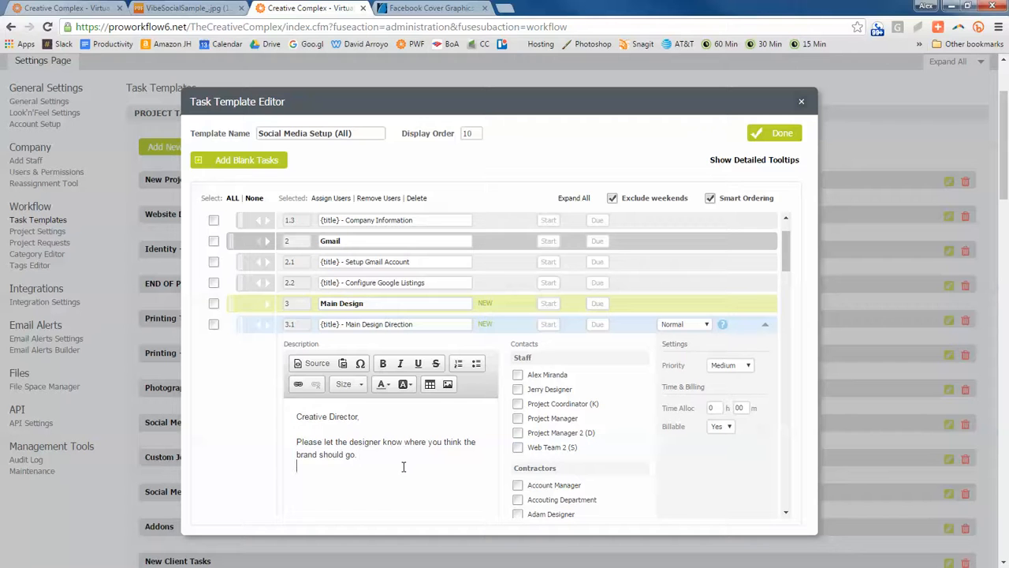
{"action": "type", "text": "are many ideas for Facebook cover photoes"}
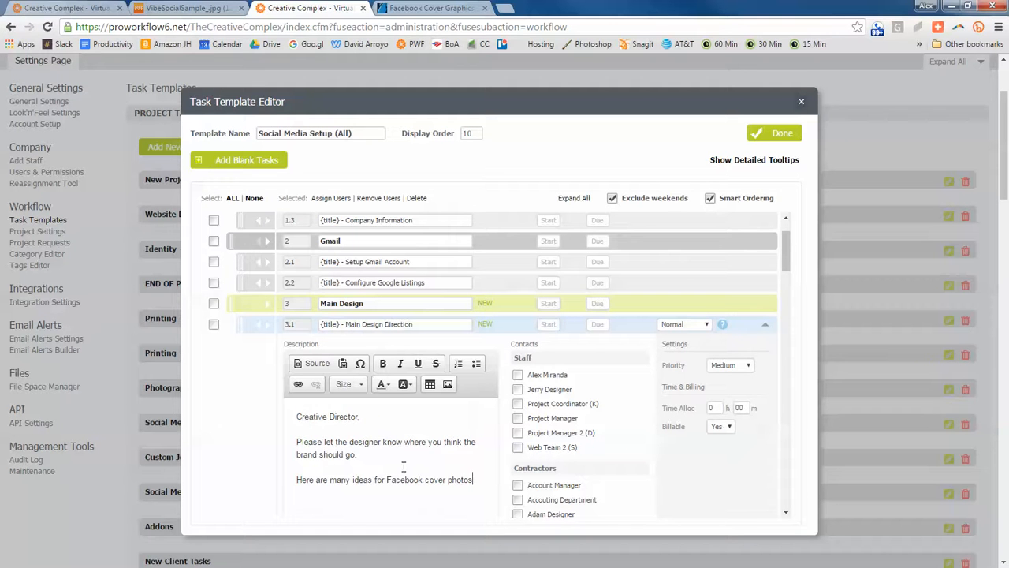
{"action": "type", "text": "https://graphicriver.net/search?utf8=%E2%9C%93&term=facebook+cover&as=0&referrer=homepage"}
{"action": "key", "text": "Return"}
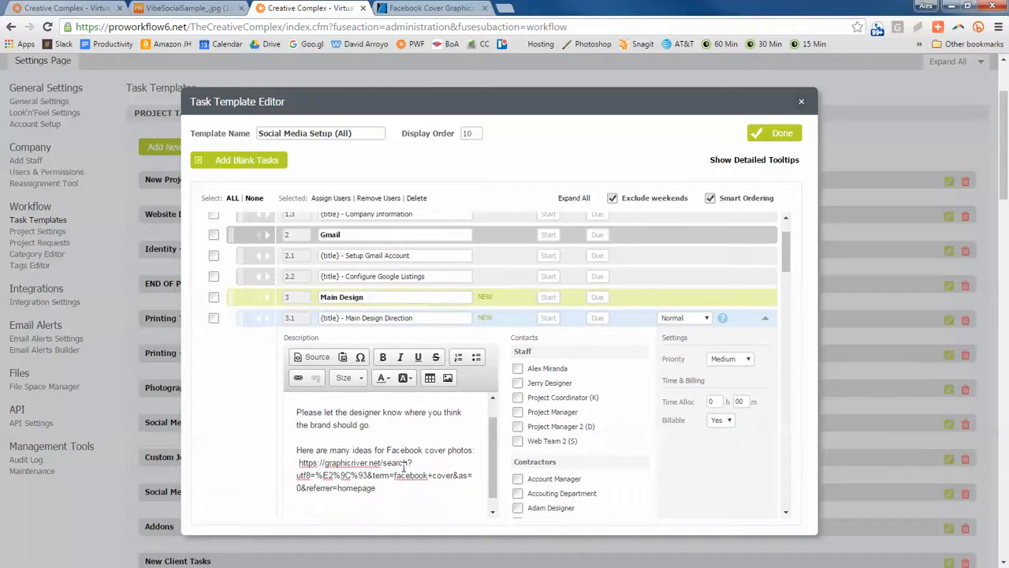
{"action": "scroll", "coordinate": [412, 475], "scroll_direction": "up", "scroll_amount": 1}
{"action": "scroll", "coordinate": [372, 434], "scroll_direction": "down", "scroll_amount": 3}
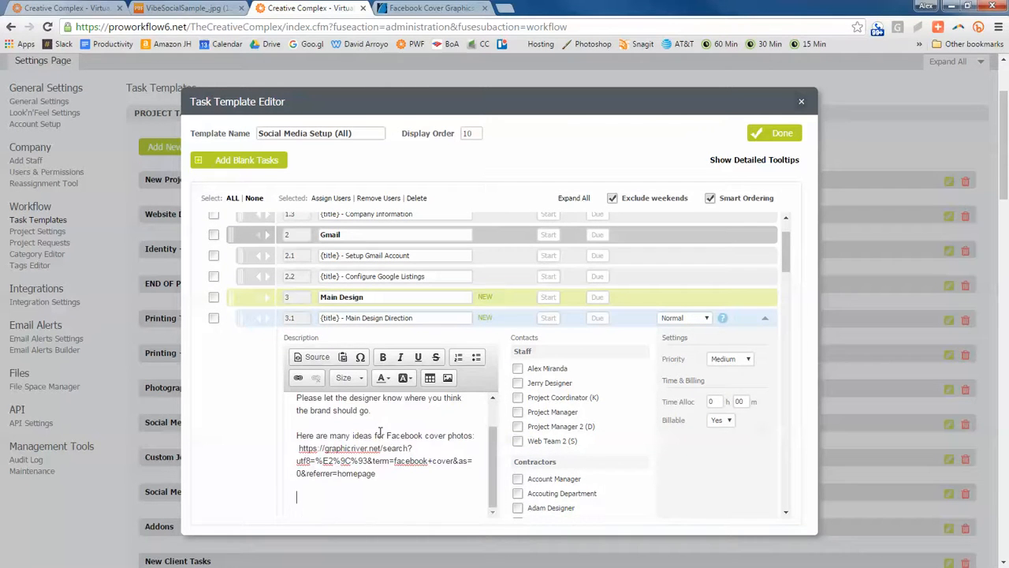
{"action": "scroll", "coordinate": [395, 342], "scroll_direction": "up", "scroll_amount": 1}
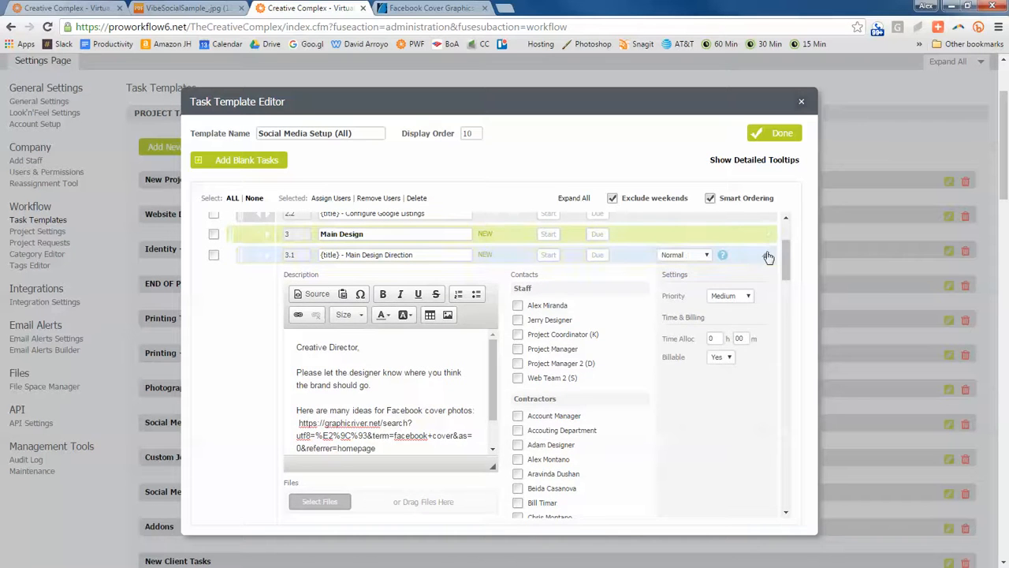
{"action": "left_click", "coordinate": [765, 255]}
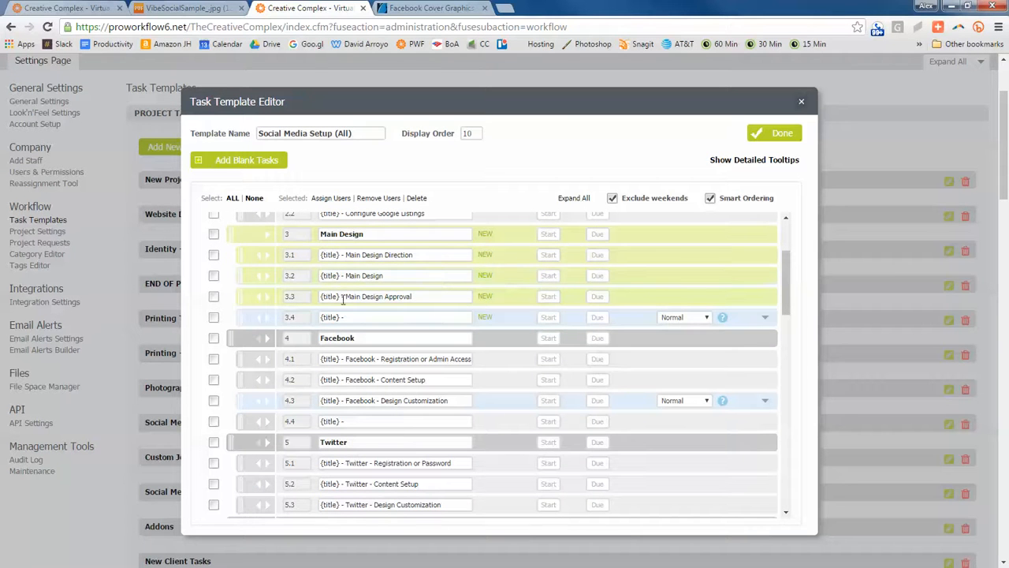
- Copy the whole Main Design Direction description into the description of subtask 3.2 Main Design
{"action": "mouse_move", "coordinate": [764, 276]}
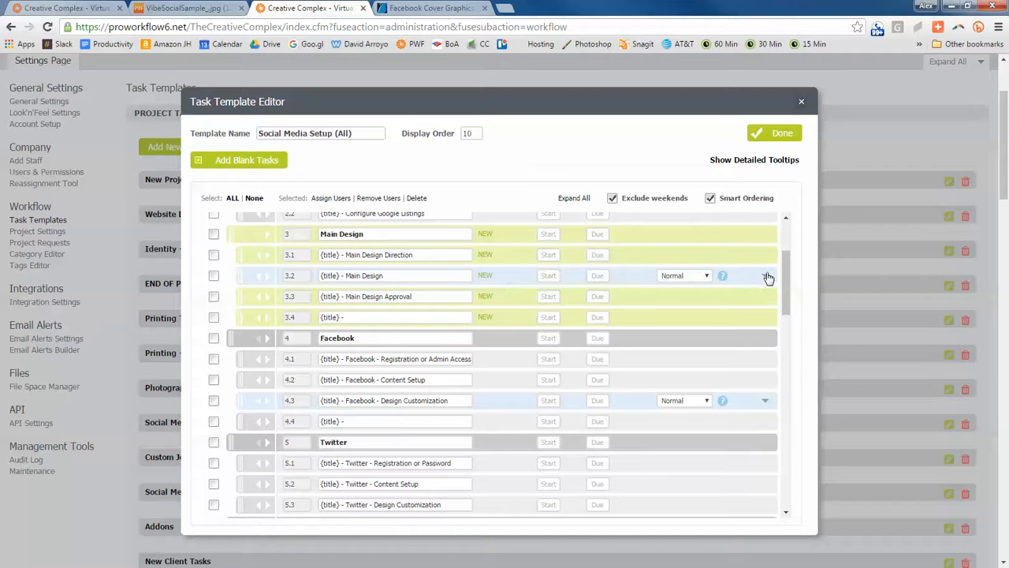
{"action": "left_click", "coordinate": [766, 278]}
{"action": "left_click", "coordinate": [766, 278]}
{"action": "left_click", "coordinate": [766, 278]}
{"action": "left_click", "coordinate": [766, 279]}
{"action": "left_click", "coordinate": [764, 256]}
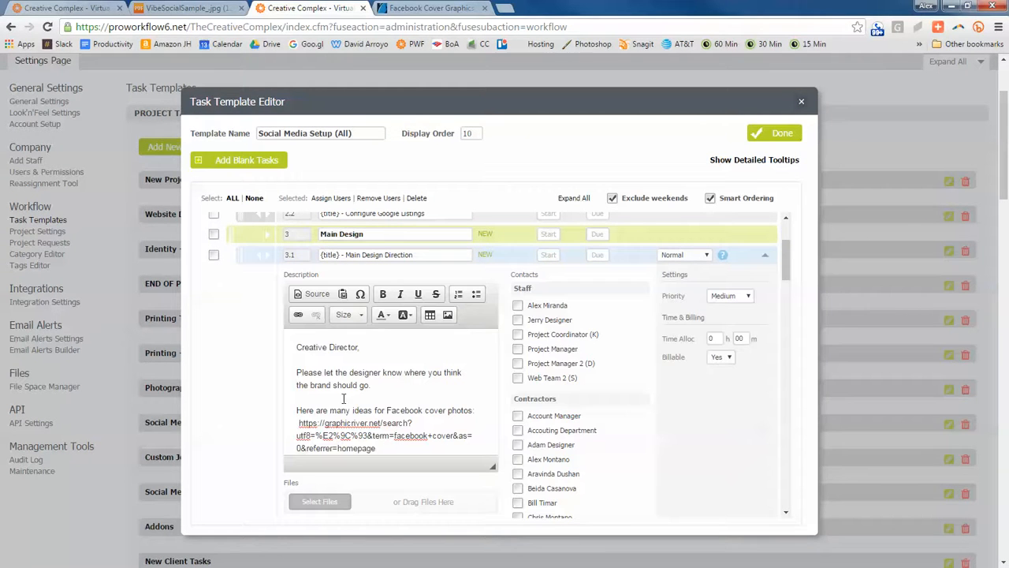
{"action": "left_click", "coordinate": [459, 368]}
{"action": "key", "text": "ctrl+a"}
{"action": "key", "text": "ctrl+c"}
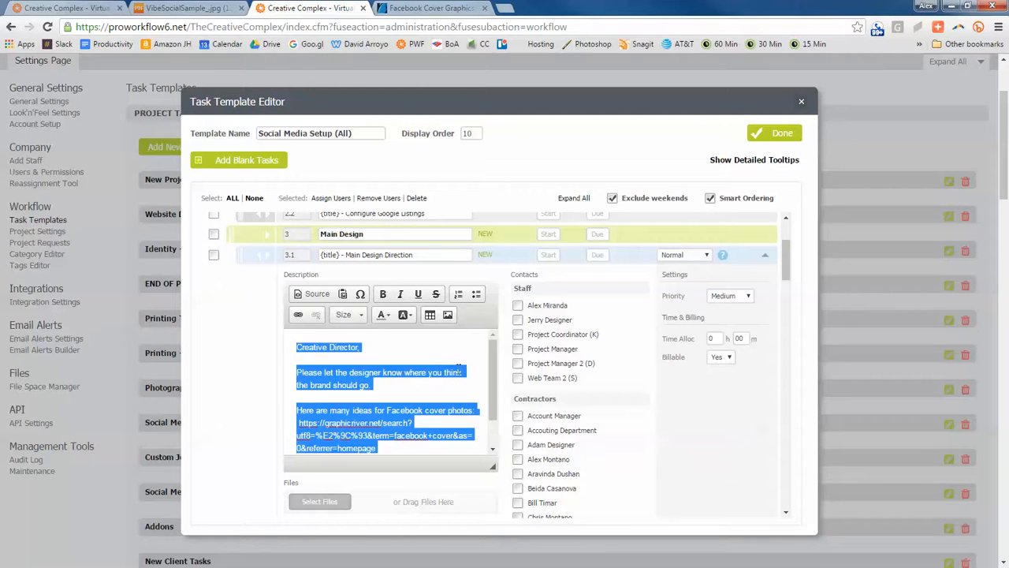
{"action": "left_click", "coordinate": [765, 256]}
{"action": "left_click", "coordinate": [763, 277]}
{"action": "left_click", "coordinate": [432, 375]}
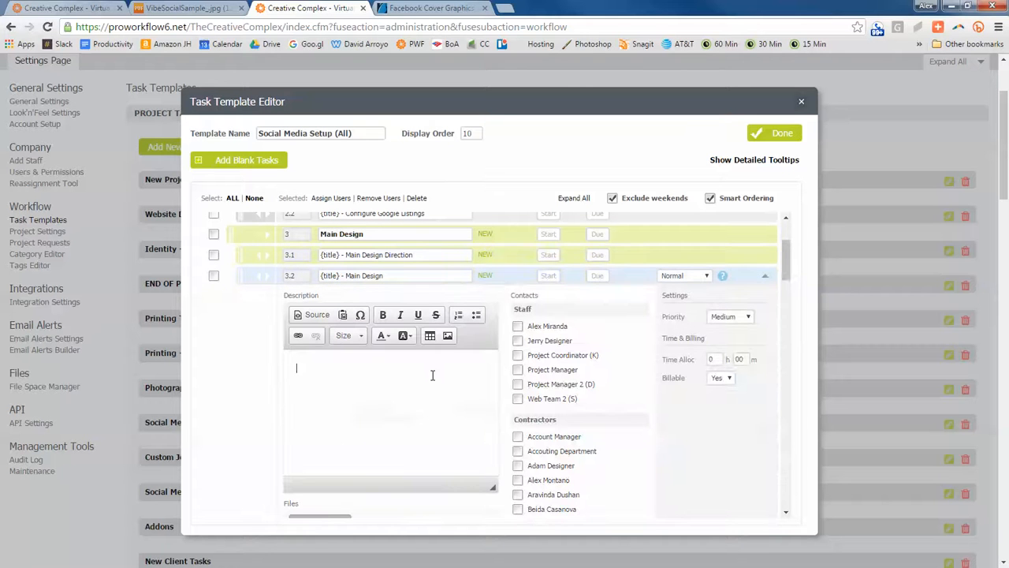
{"action": "key", "text": "ctrl+v"}
{"action": "scroll", "coordinate": [372, 369], "scroll_direction": "up", "scroll_amount": 1}
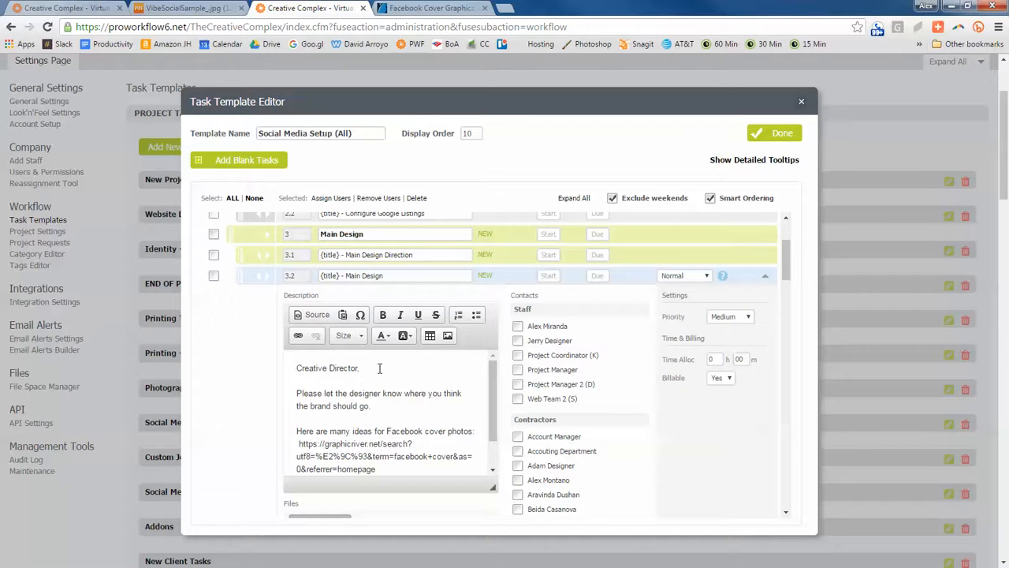
- Change the greeting in the Main Design description to "Designer," followed by a blank line
{"action": "triple_click", "coordinate": [353, 368]}
{"action": "type", "text": "Designer"}
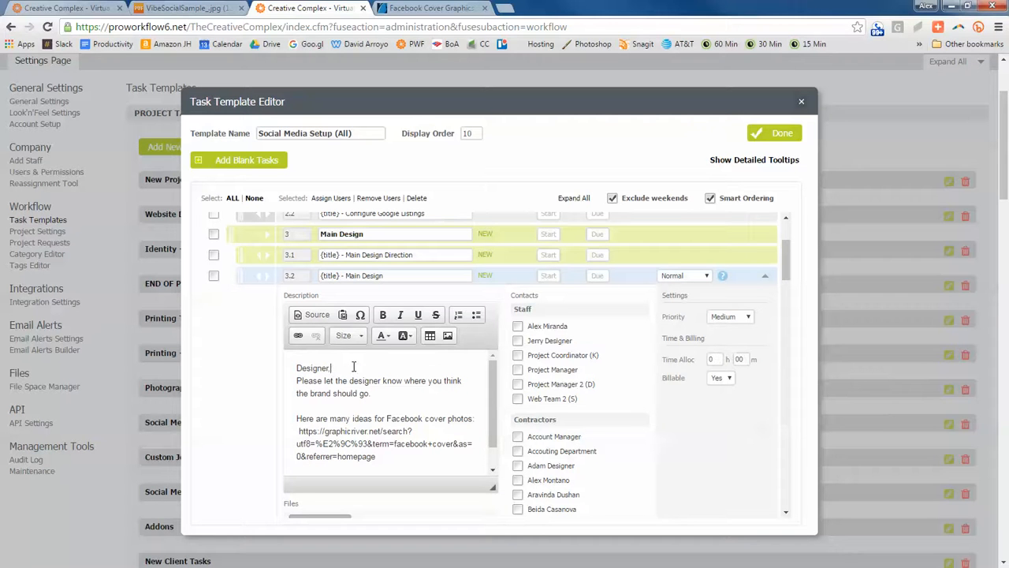
{"action": "type", "text": ","}
{"action": "key", "text": "Return"}
- Replace the instruction below the greeting with "Please design the main design that will be used in the social media. Start with the Facebook design."
{"action": "key", "text": "Down"}
{"action": "key", "text": "shift+Down"}
{"action": "key", "text": "shift+Down"}
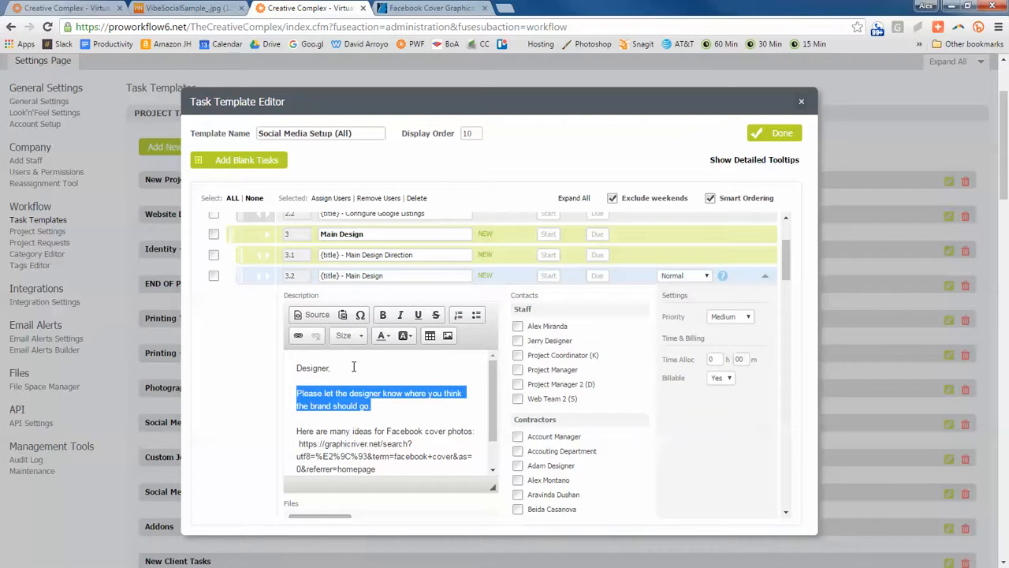
{"action": "type", "text": "Please des"}
{"action": "type", "text": "ign the main "}
{"action": "type", "text": "design that will "}
{"action": "type", "text": "be used in t"}
{"action": "type", "text": "he social"}
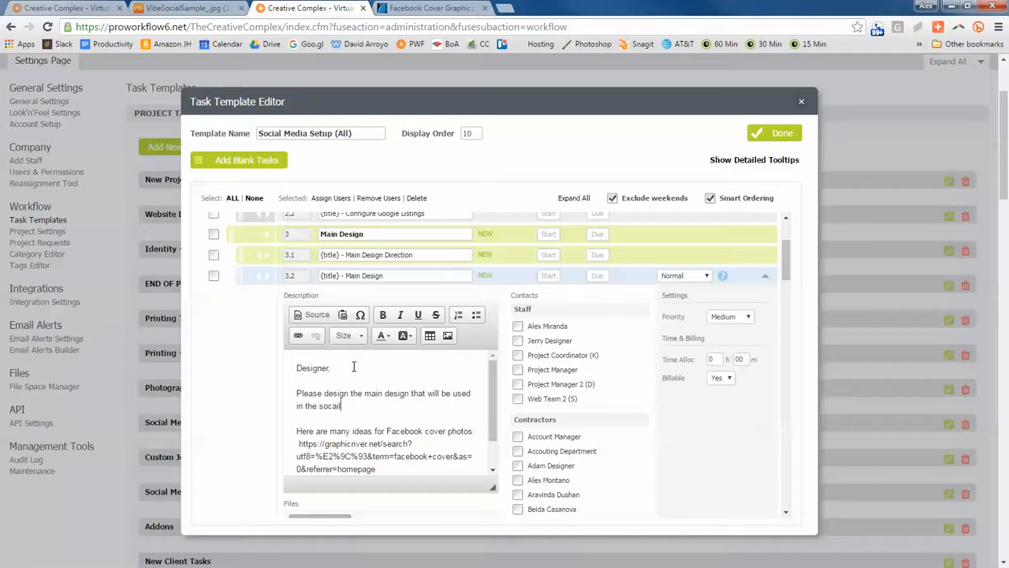
{"action": "type", "text": " media.  Start with the Facebook"}
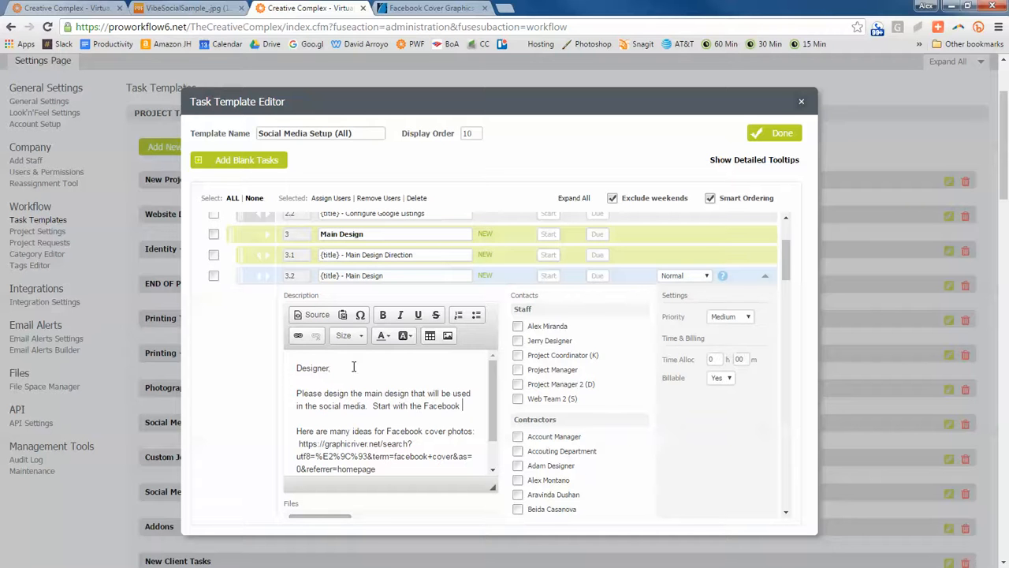
{"action": "type", "text": " design."}
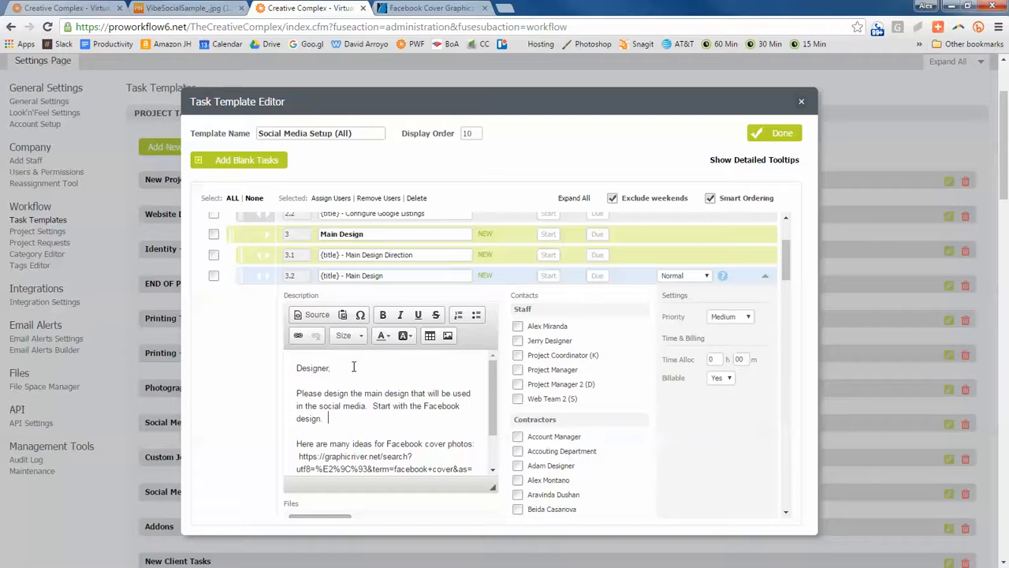
- Cut the entire list of image sizes from the description of subtask 4.3 Facebook - Design Customization
{"action": "scroll", "coordinate": [581, 371], "scroll_direction": "down", "scroll_amount": 10}
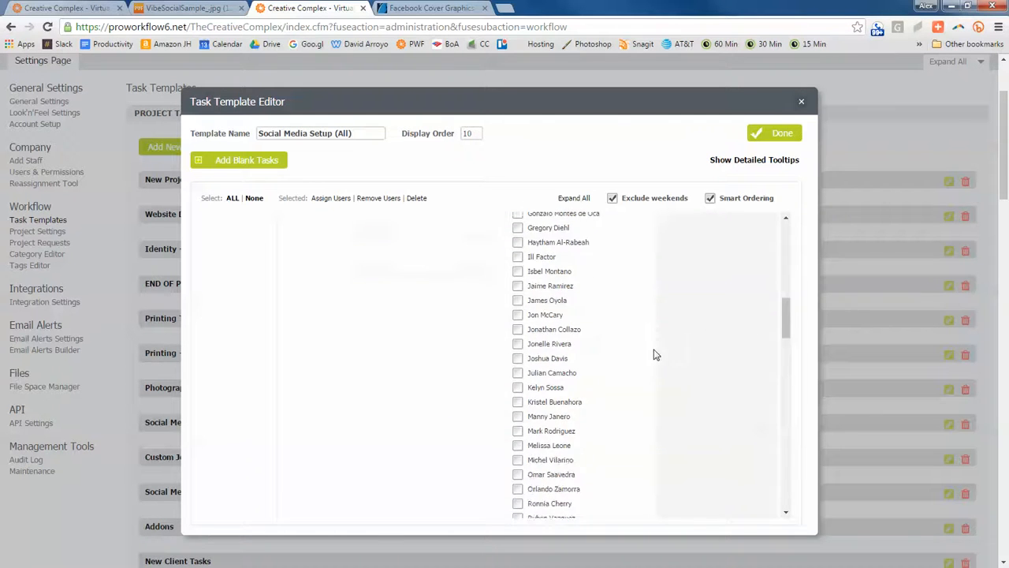
{"action": "scroll", "coordinate": [665, 360], "scroll_direction": "down", "scroll_amount": 2}
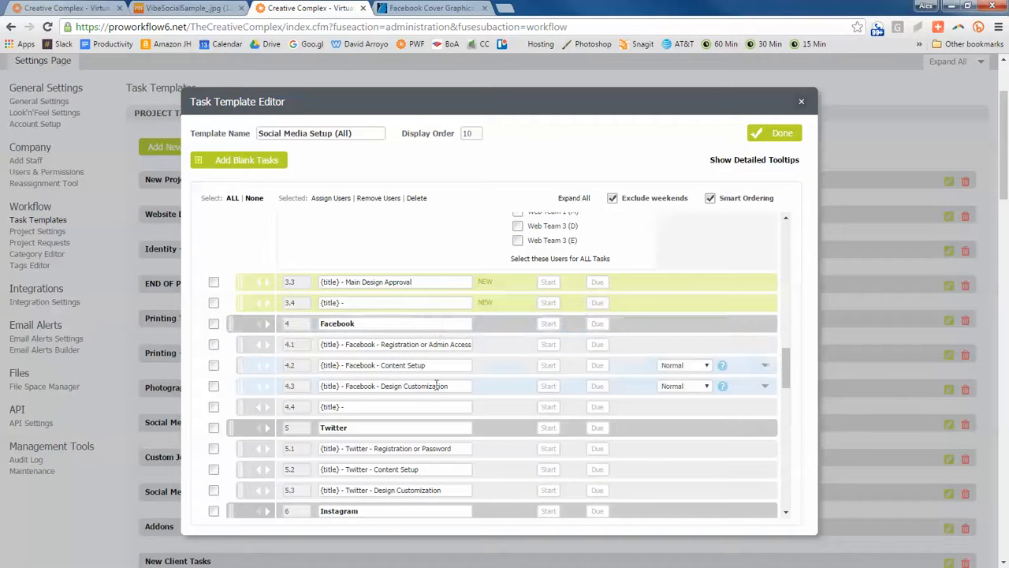
{"action": "left_click", "coordinate": [765, 390]}
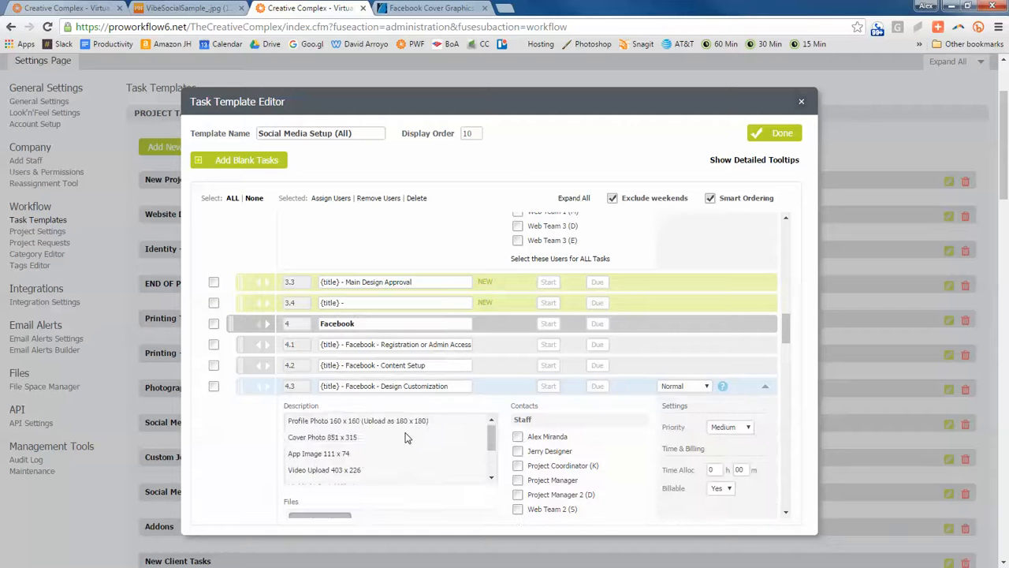
{"action": "scroll", "coordinate": [418, 478], "scroll_direction": "down", "scroll_amount": 8}
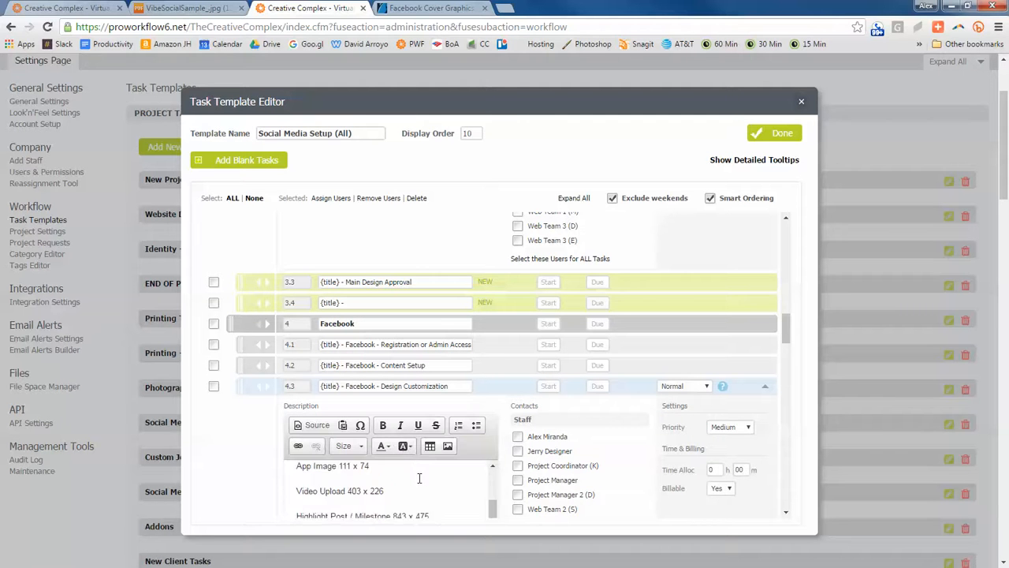
{"action": "scroll", "coordinate": [379, 414], "scroll_direction": "up", "scroll_amount": 3}
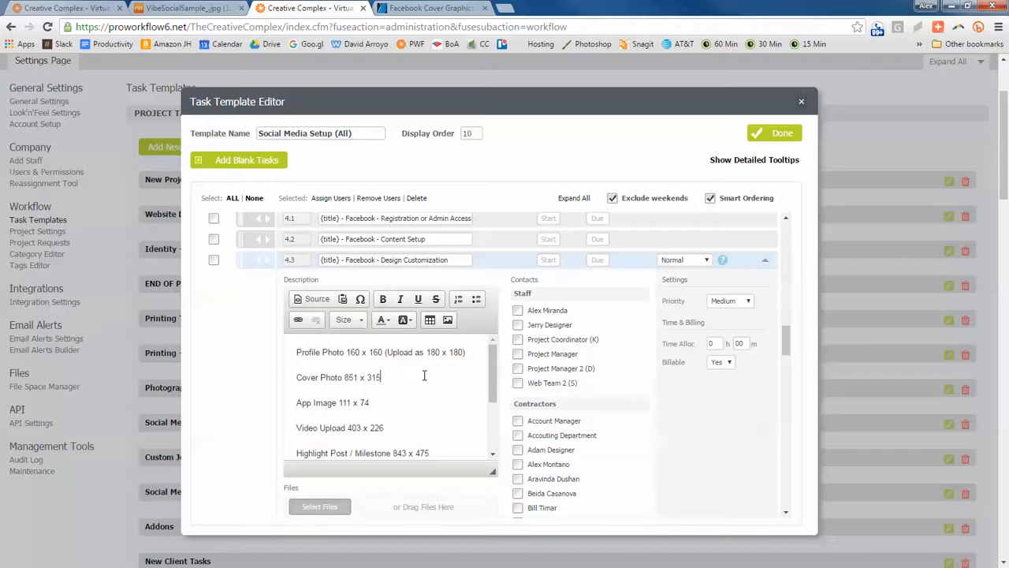
{"action": "key", "text": "ctrl+a"}
{"action": "key", "text": "ctrl+x"}
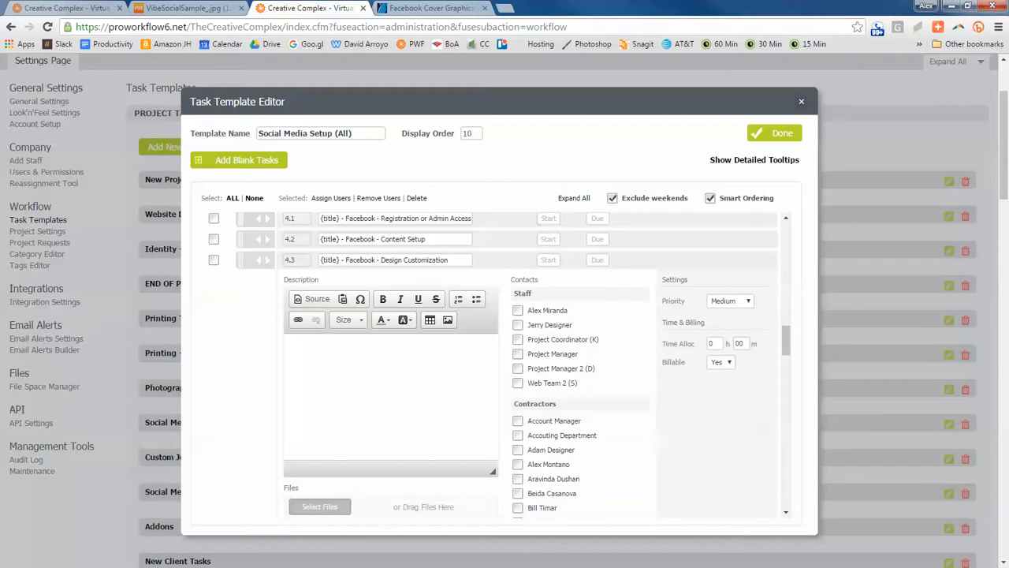
- Open the SM Image Sizes bookmark in a new browser tab, copy the cheat sheet's title, and return to the template editor
{"action": "key", "text": "ctrl+t"}
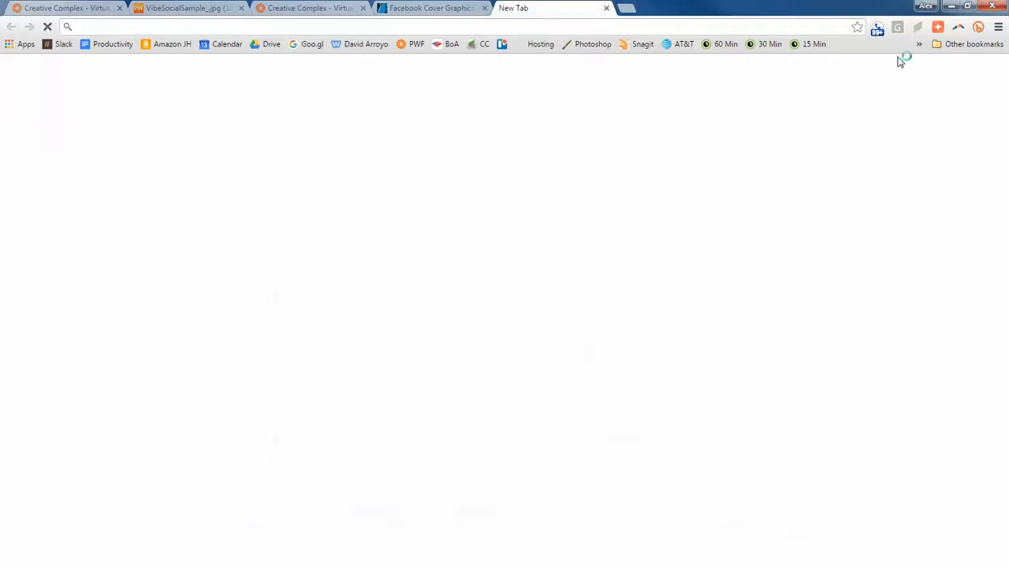
{"action": "left_click", "coordinate": [919, 44]}
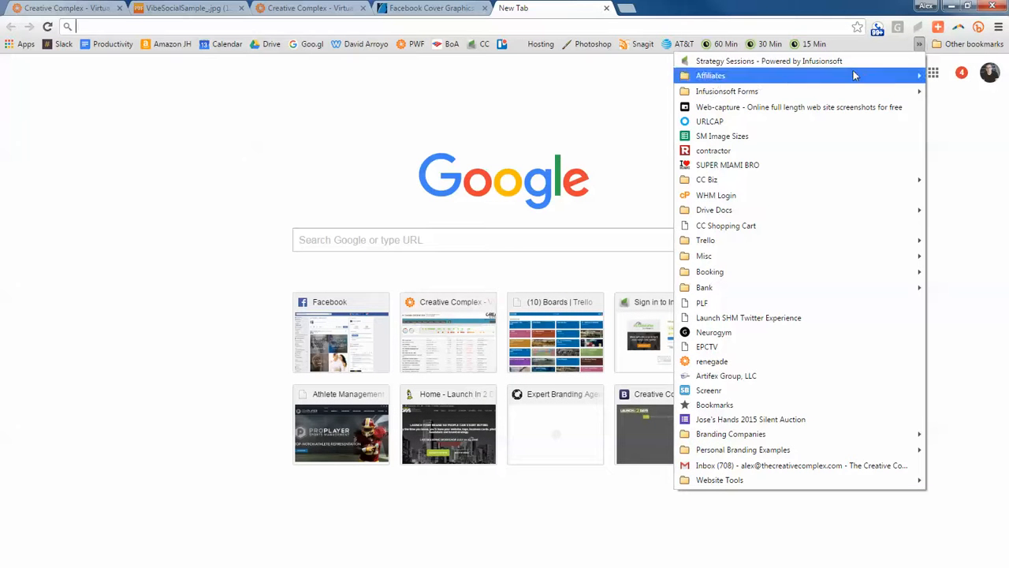
{"action": "left_click", "coordinate": [721, 137]}
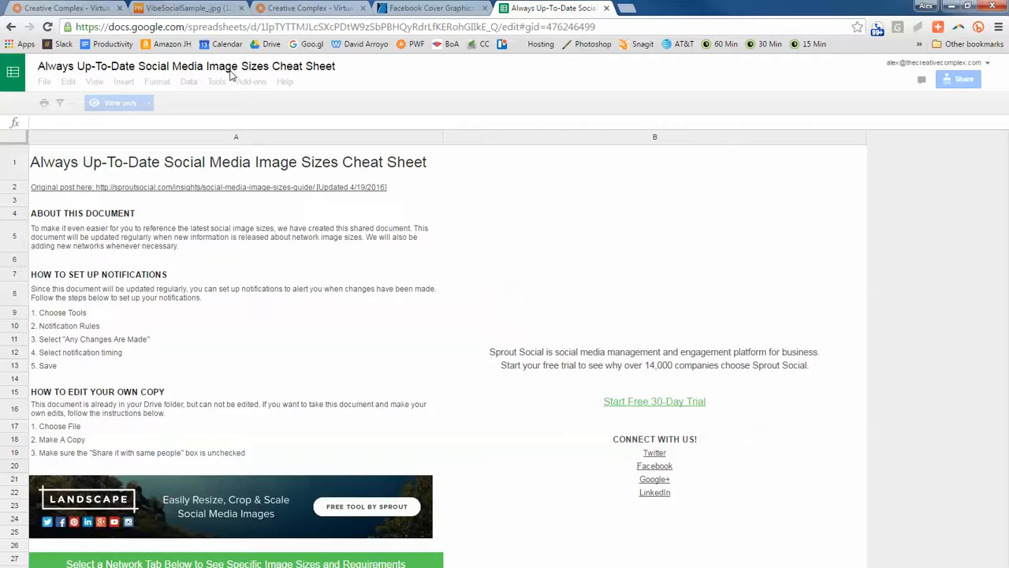
{"action": "left_click", "coordinate": [298, 65]}
{"action": "left_click", "coordinate": [394, 8]}
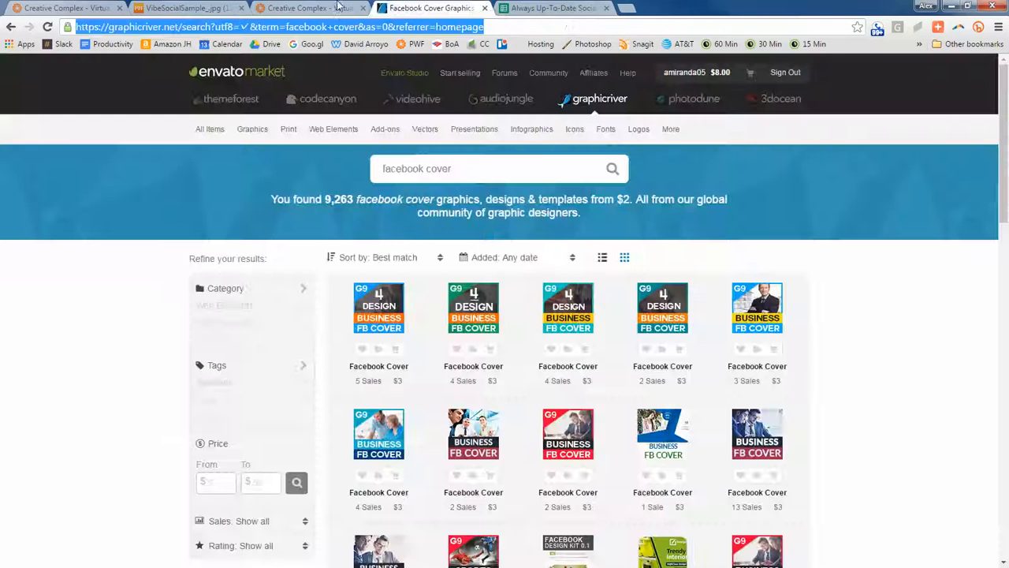
{"action": "left_click", "coordinate": [320, 8]}
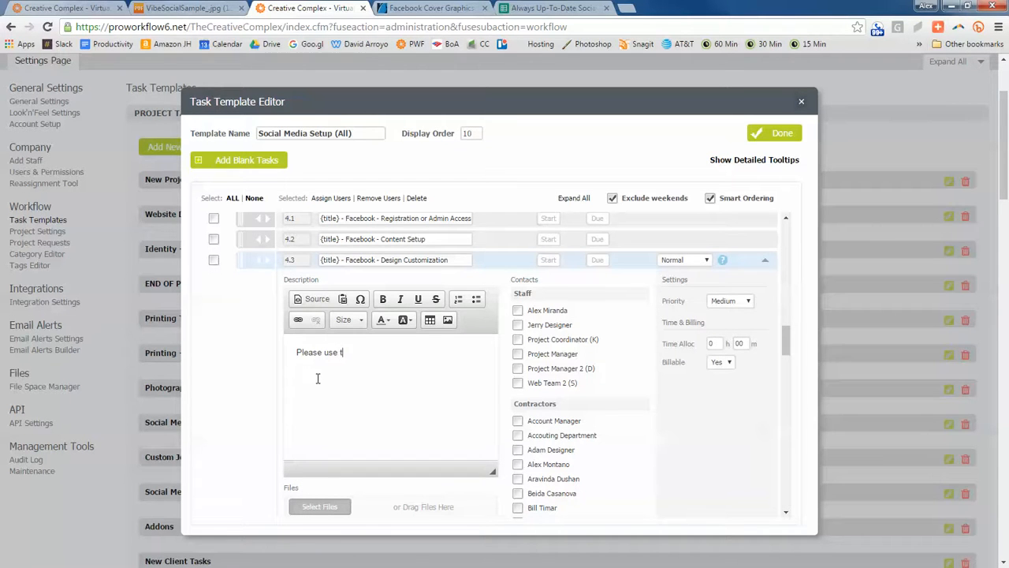
- Write "Please use the Always Up-To-Date Social Media Image Sizes Cheat Sheet to see the new sizes:" in the description of subtask 4.3
{"action": "type", "text": "e"}
{"action": "key", "text": "ctrl+v"}
{"action": "key", "text": "ctrl+z"}
{"action": "key", "text": "ctrl+v"}
{"action": "key", "text": "ctrl+a"}
{"action": "key", "text": "ctrl+x"}
{"action": "left_click", "coordinate": [215, 306]}
{"action": "key", "text": "ctrl+v"}
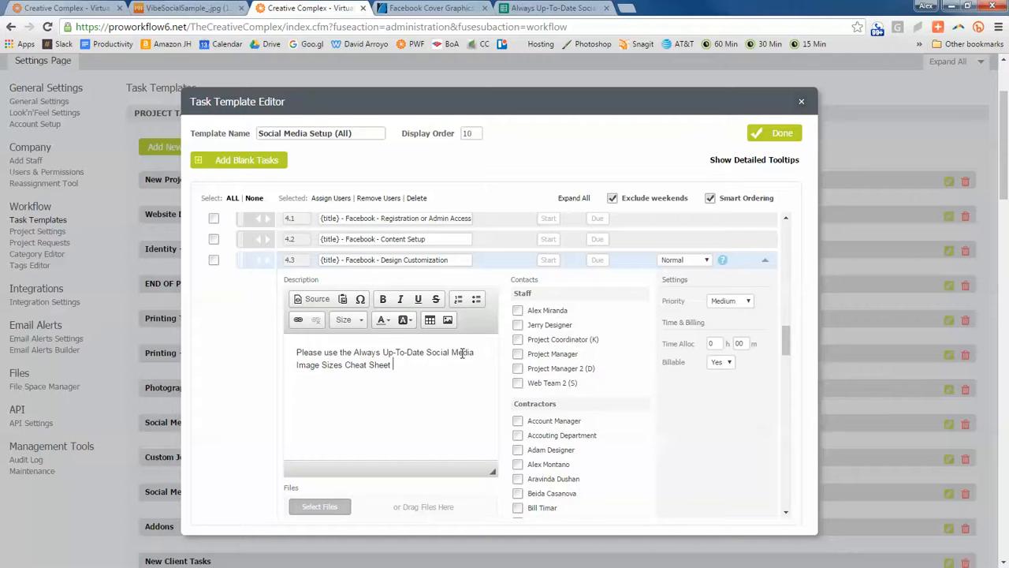
{"action": "type", "text": "to see the new"}
- Copy the cheat sheet spreadsheet's web address and paste it after "new sizes:" in the description of subtask 4.3
{"action": "left_click", "coordinate": [552, 8]}
{"action": "left_click", "coordinate": [399, 28]}
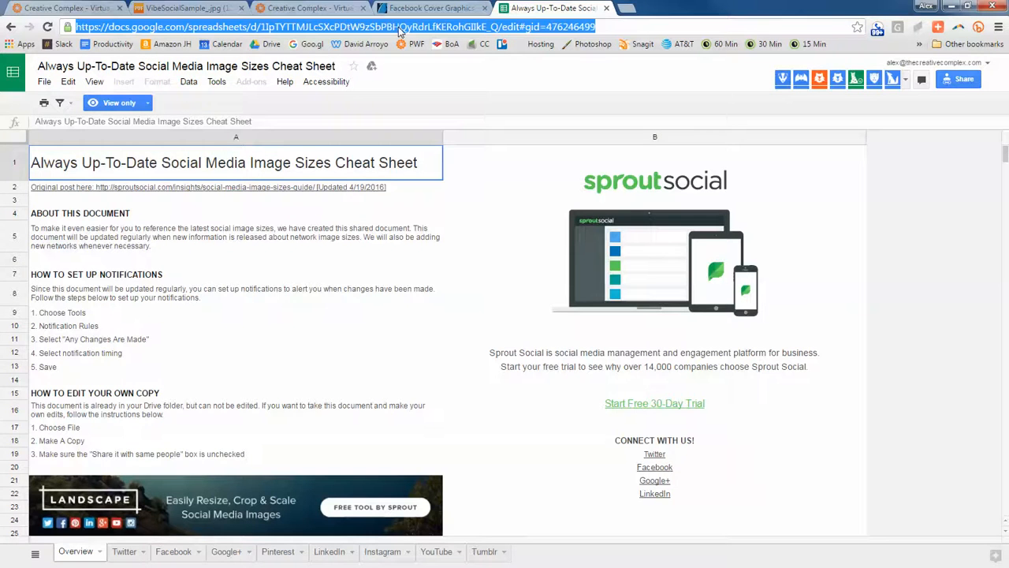
{"action": "key", "text": "ctrl+c"}
{"action": "left_click", "coordinate": [415, 8]}
{"action": "left_click", "coordinate": [349, 8]}
{"action": "key", "text": "ctrl+v"}
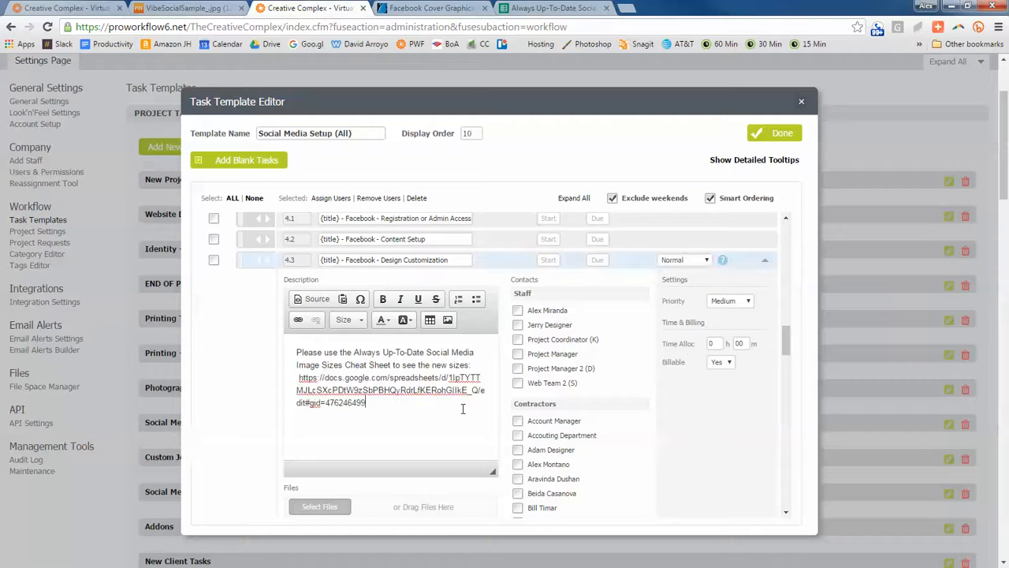
- Add "Designer, need all the designs necessary for this social media channel." and a blank line above the existing description text
{"action": "key", "text": "Return"}
{"action": "key", "text": "Return"}
{"action": "key", "text": "Up"}
{"action": "key", "text": "Up"}
{"action": "type", "text": "Designer, need all the"}
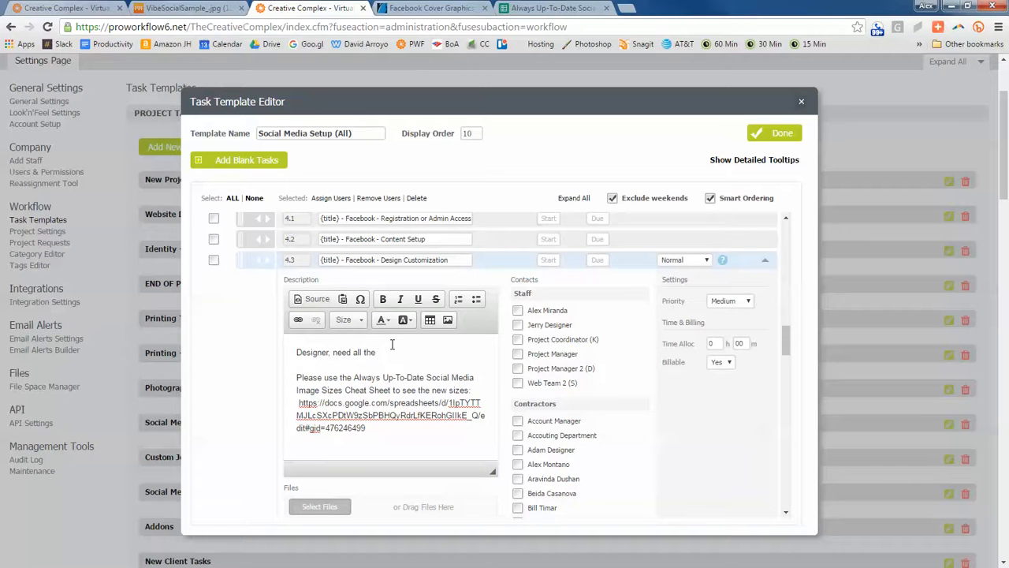
{"action": "type", "text": " designs necessary for the full"}
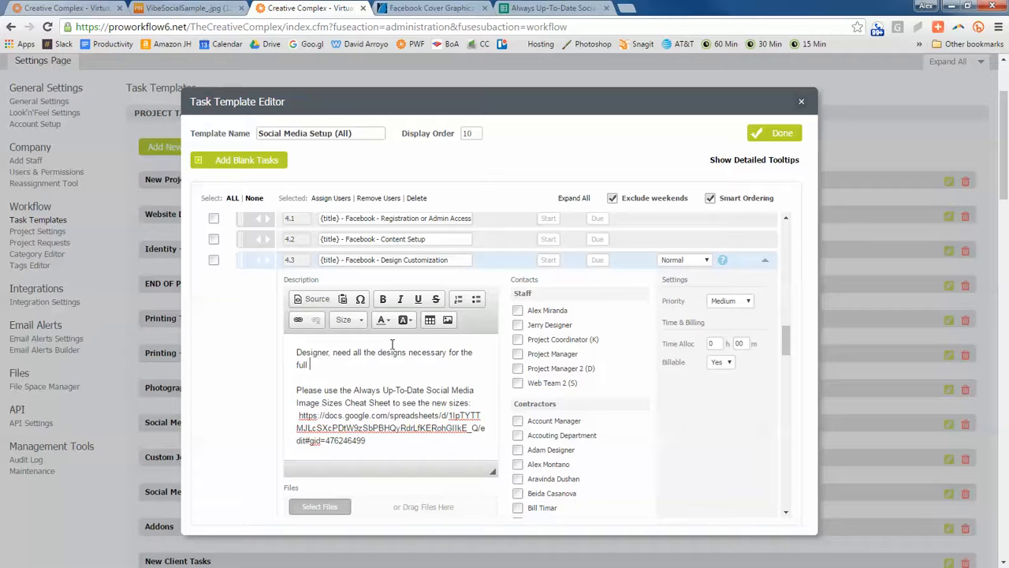
{"action": "key", "text": "BackSpace"}
{"action": "key", "text": "BackSpace"}
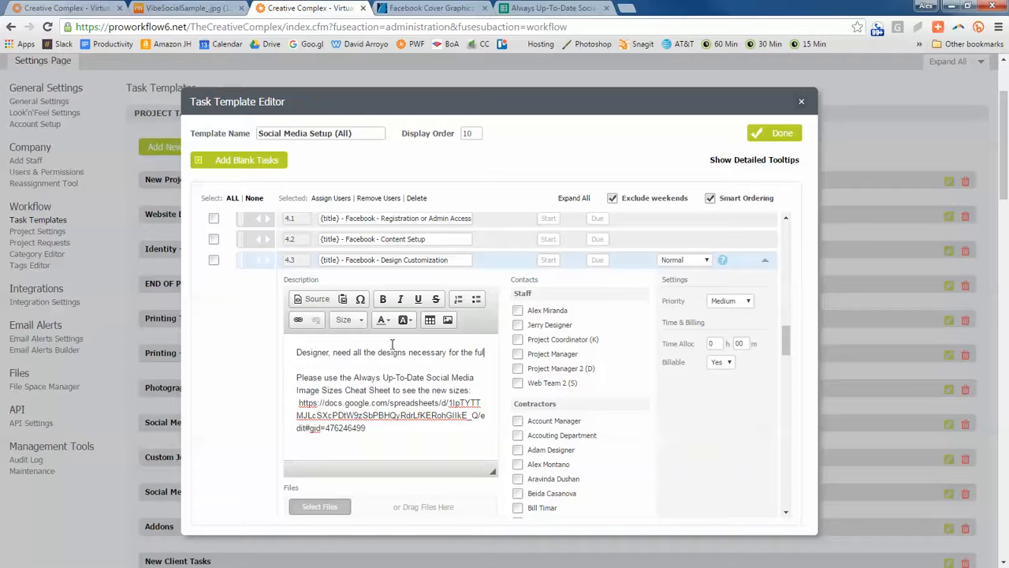
{"action": "type", "text": "is so"}
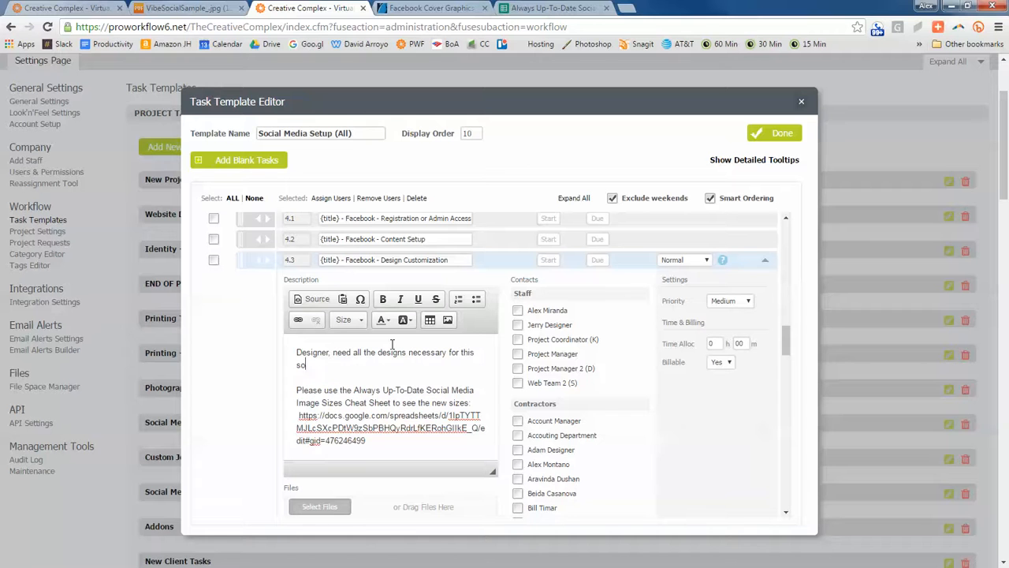
{"action": "type", "text": "cial media channel"}
- Copy the whole description of subtask 4.3 Facebook - Design Customization and collapse the subtask
{"action": "scroll", "coordinate": [402, 378], "scroll_direction": "down", "scroll_amount": 2}
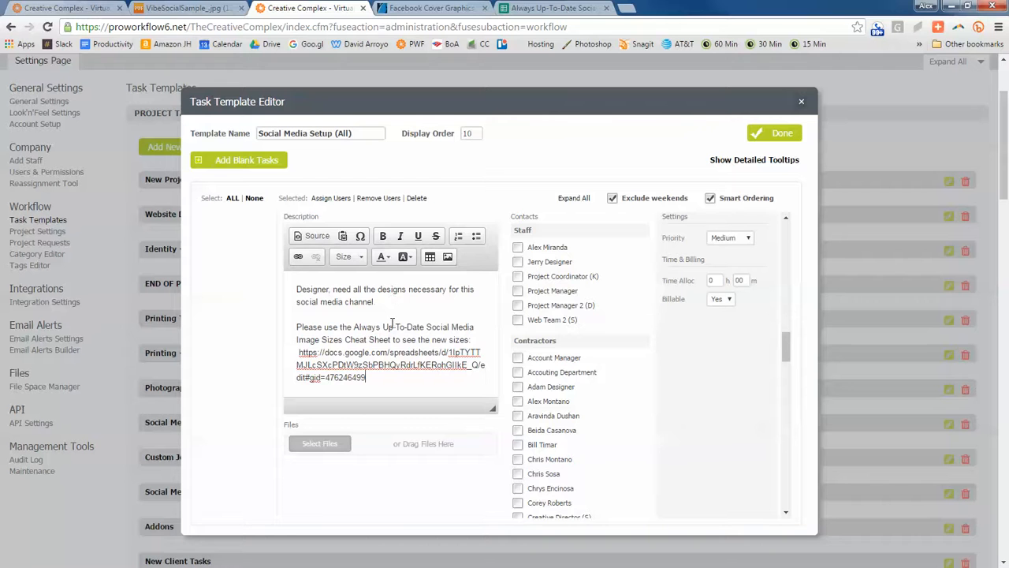
{"action": "scroll", "coordinate": [388, 318], "scroll_direction": "up", "scroll_amount": 3}
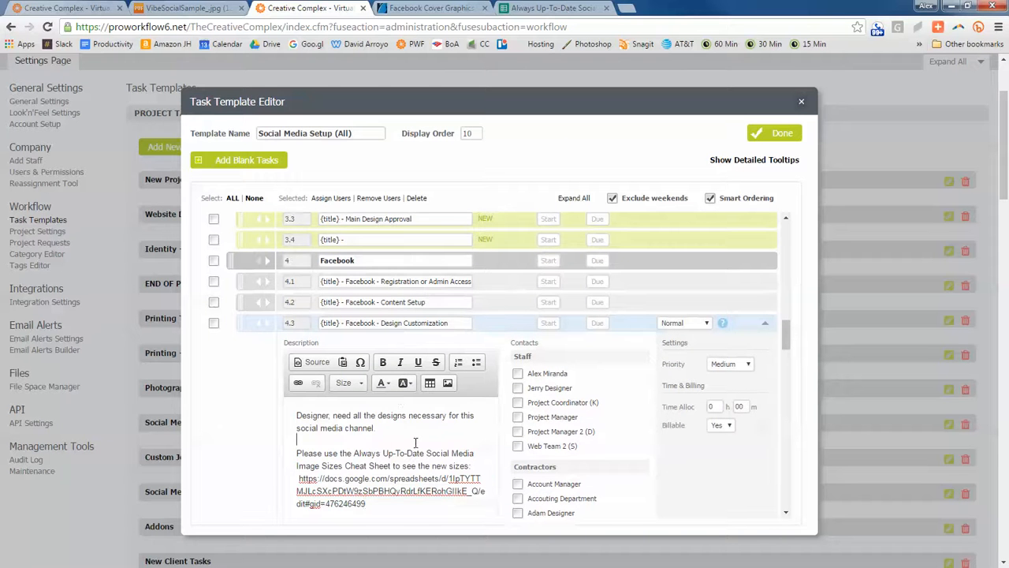
{"action": "key", "text": "ctrl+a"}
{"action": "key", "text": "ctrl+c"}
{"action": "left_click", "coordinate": [333, 412]}
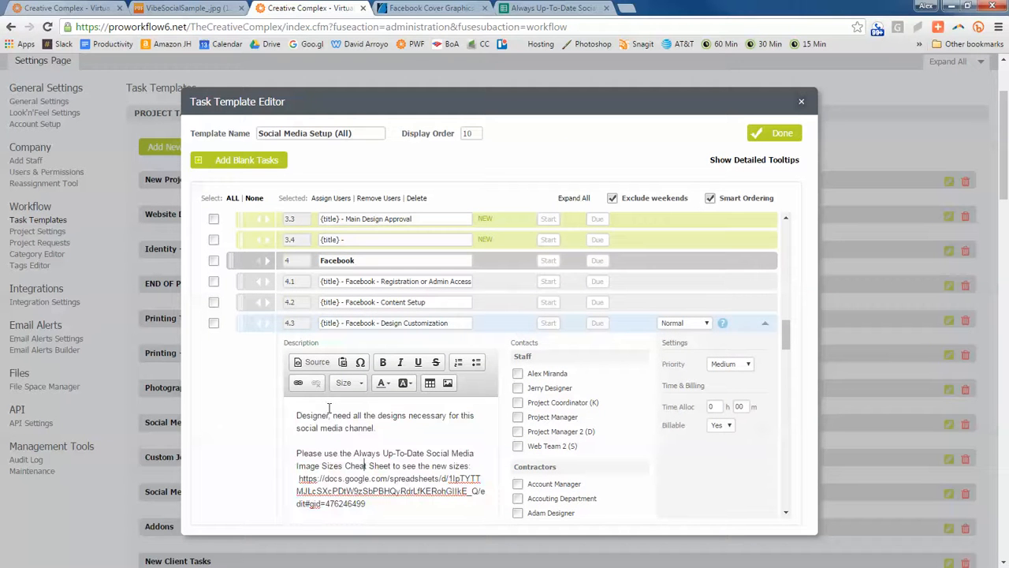
{"action": "left_click", "coordinate": [764, 324]}
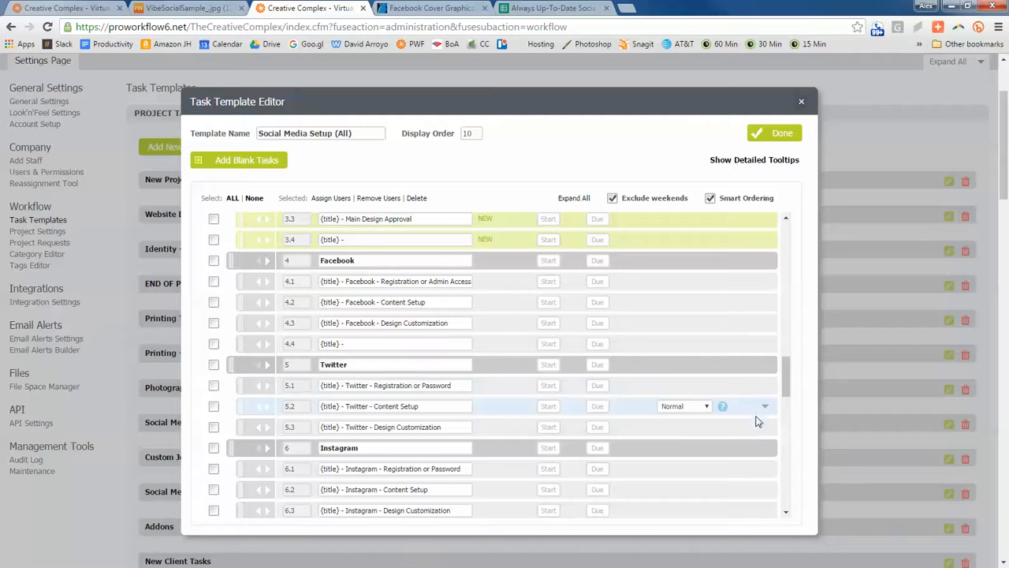
- Replace the description of subtask 5.3 Twitter - Design Customization with the copied designer instructions and collapse the subtask
{"action": "left_click", "coordinate": [764, 430]}
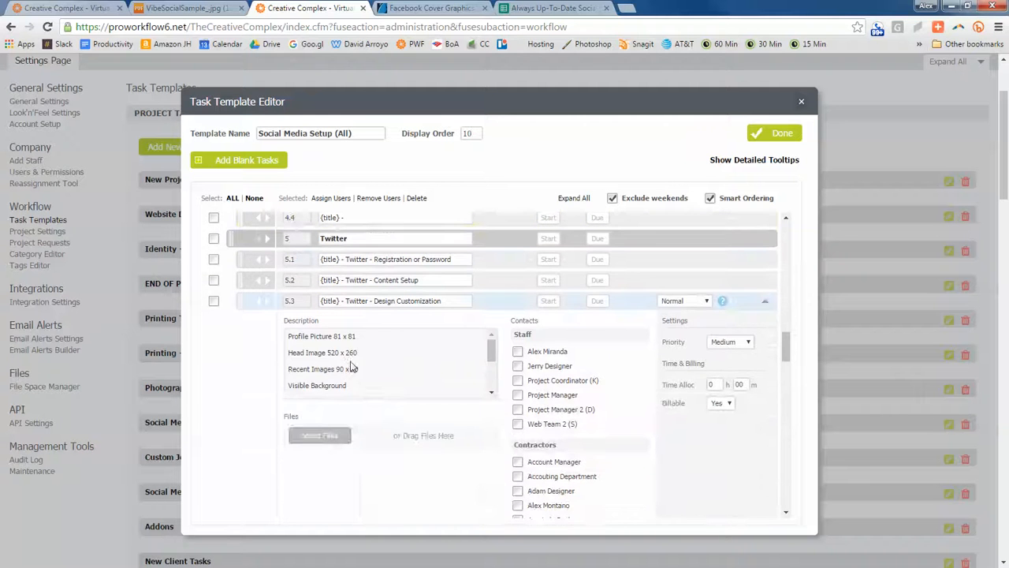
{"action": "key", "text": "ctrl+a"}
{"action": "key", "text": "ctrl+v"}
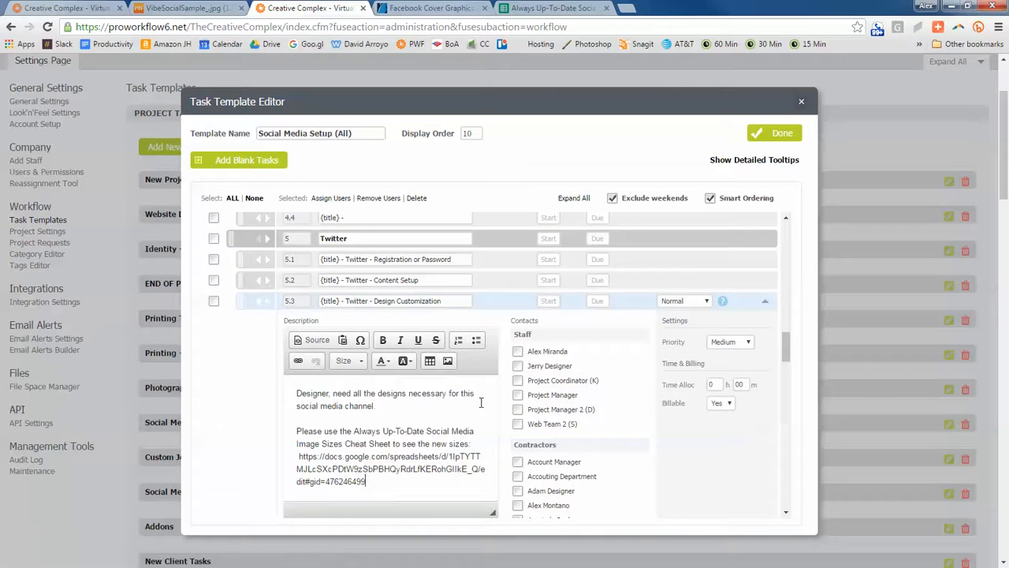
{"action": "left_click", "coordinate": [765, 300]}
- Replace the description of subtask 6.3 Instagram - Design Customization with the copied designer instructions and collapse the subtask
{"action": "scroll", "coordinate": [757, 319], "scroll_direction": "down", "scroll_amount": 1}
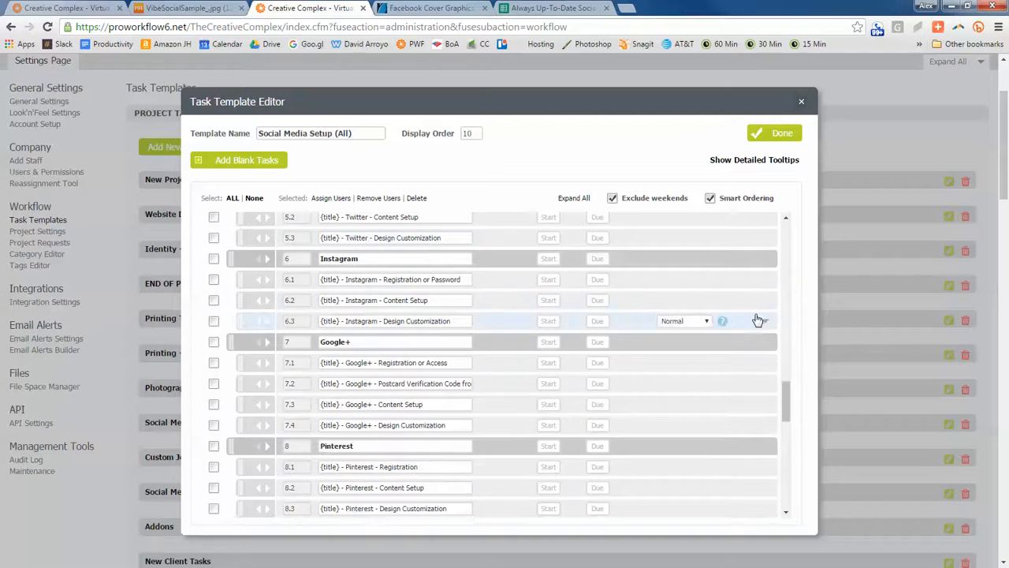
{"action": "left_click", "coordinate": [763, 323]}
{"action": "left_click", "coordinate": [399, 413]}
{"action": "key", "text": "ctrl+a"}
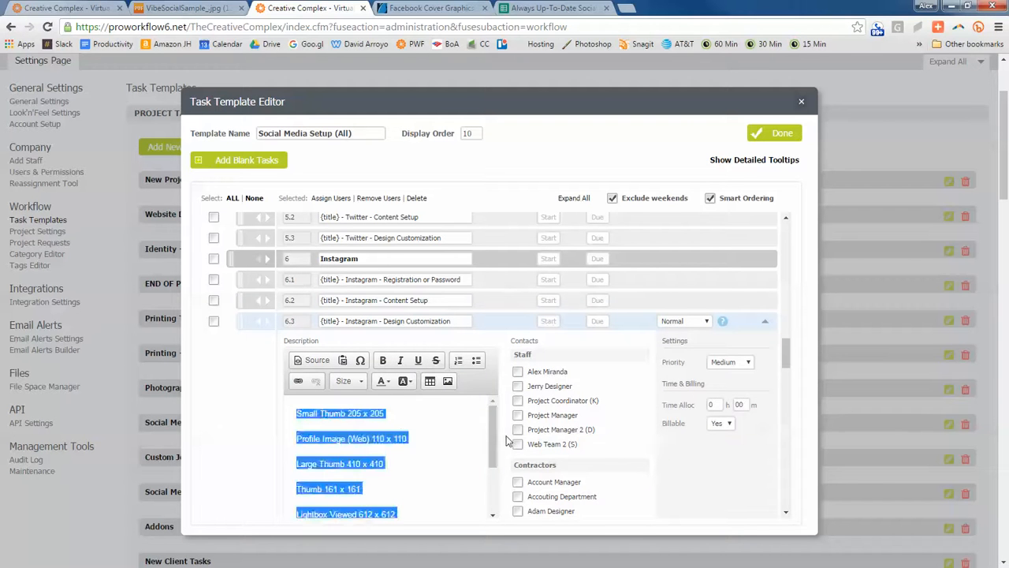
{"action": "key", "text": "ctrl+v"}
{"action": "left_click", "coordinate": [764, 321]}
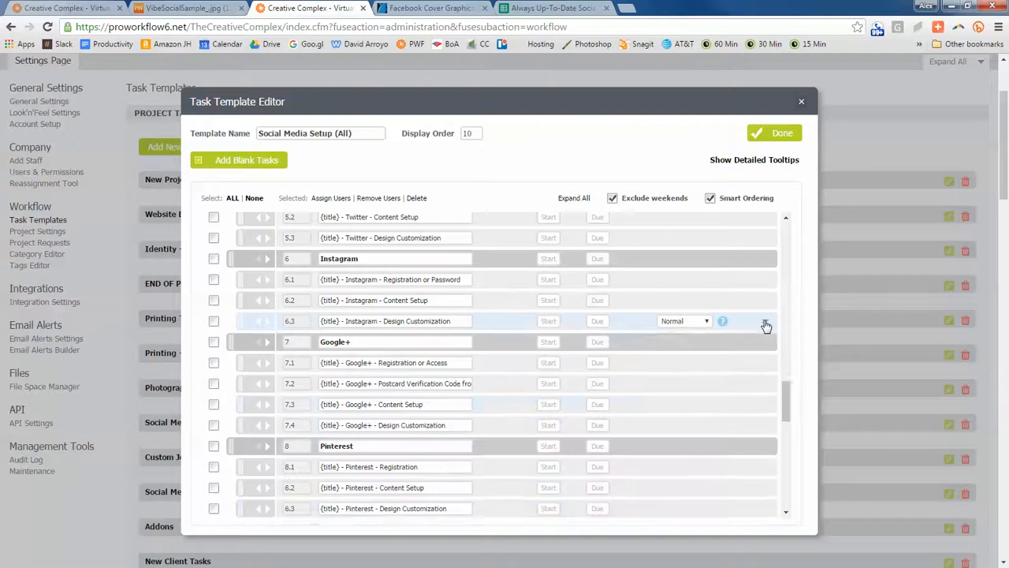
- Check the cheat sheet spreadsheet, and replace the description of subtask 7.4 Google+ - Design Customization with the copied designer instructions
{"action": "scroll", "coordinate": [761, 327], "scroll_direction": "down", "scroll_amount": 1}
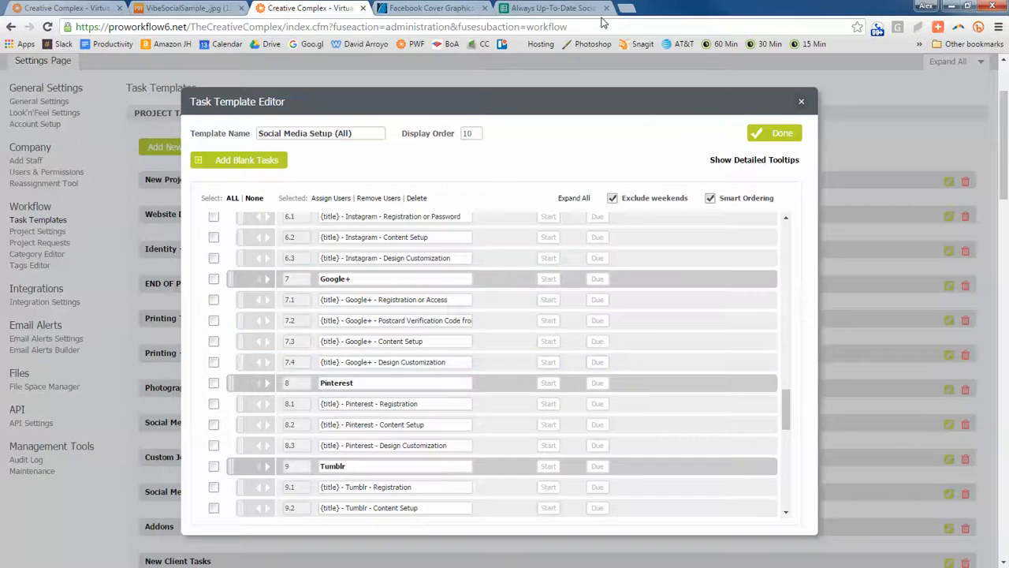
{"action": "left_click", "coordinate": [555, 8]}
{"action": "left_click", "coordinate": [343, 8]}
{"action": "left_click", "coordinate": [556, 7]}
{"action": "left_click", "coordinate": [321, 8]}
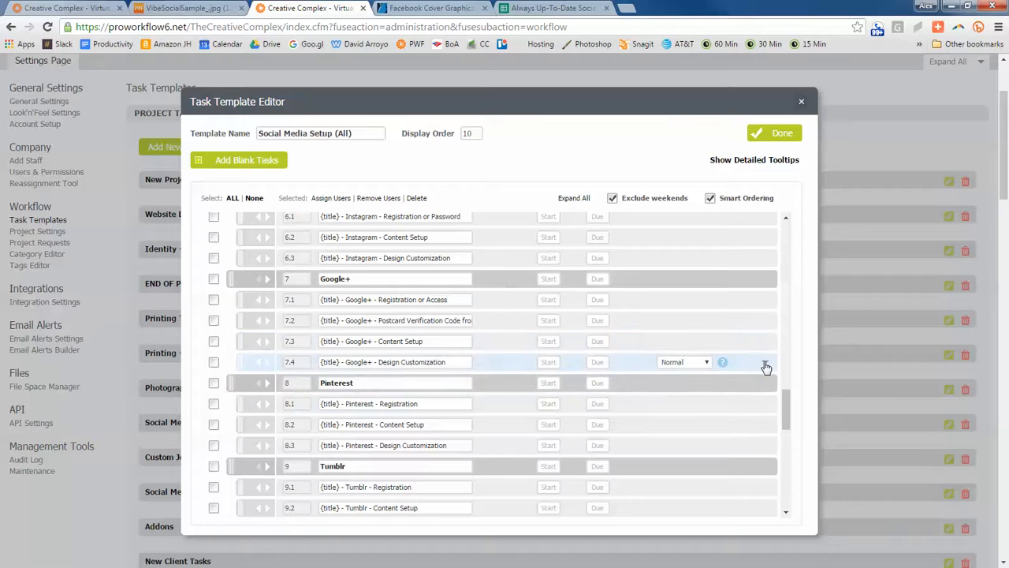
{"action": "left_click", "coordinate": [765, 365]}
{"action": "left_click", "coordinate": [398, 431]}
{"action": "key", "text": "ctrl+a"}
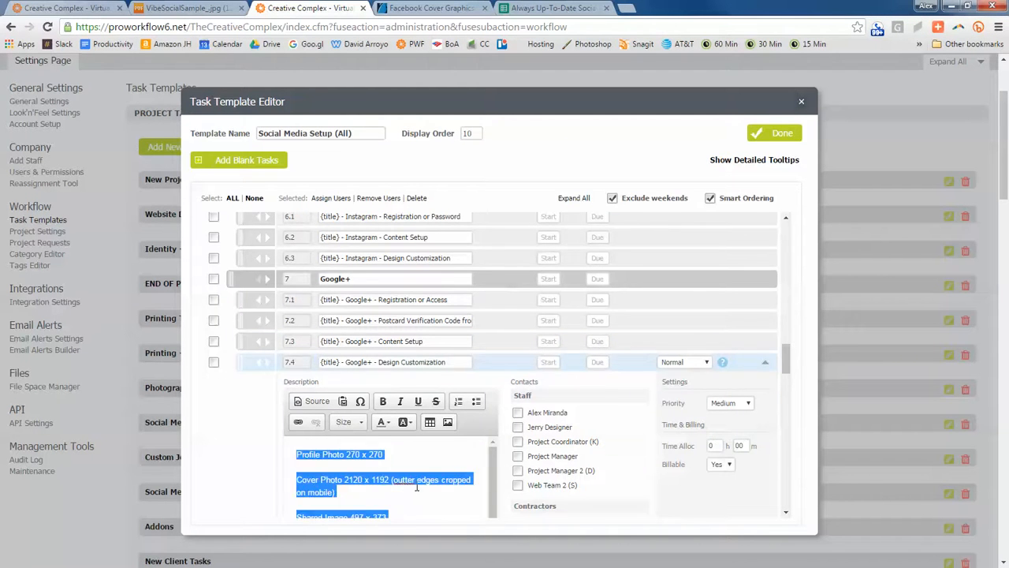
{"action": "scroll", "coordinate": [632, 415], "scroll_direction": "down", "scroll_amount": 2}
{"action": "scroll", "coordinate": [437, 292], "scroll_direction": "up", "scroll_amount": 3}
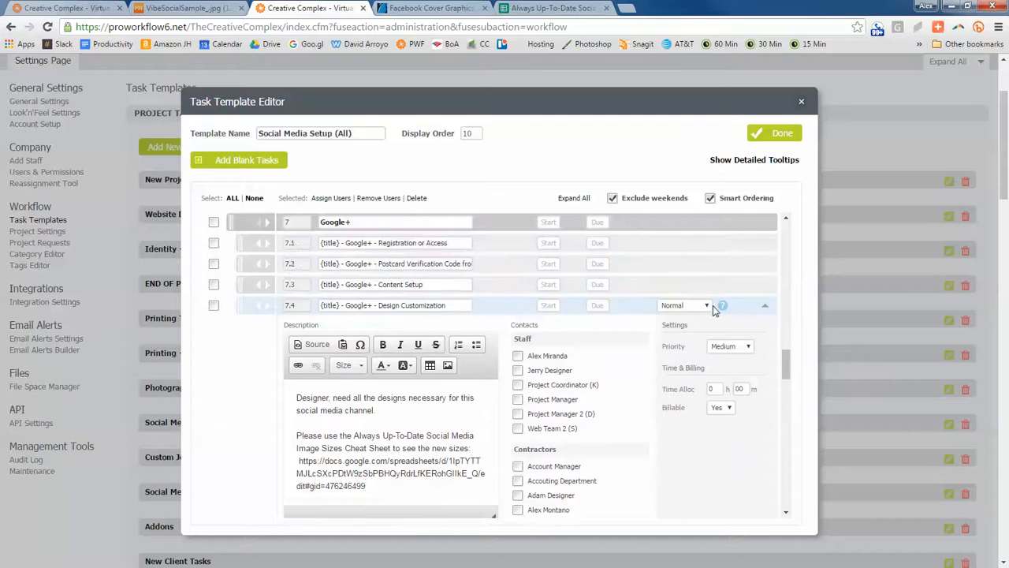
{"action": "left_click", "coordinate": [765, 309]}
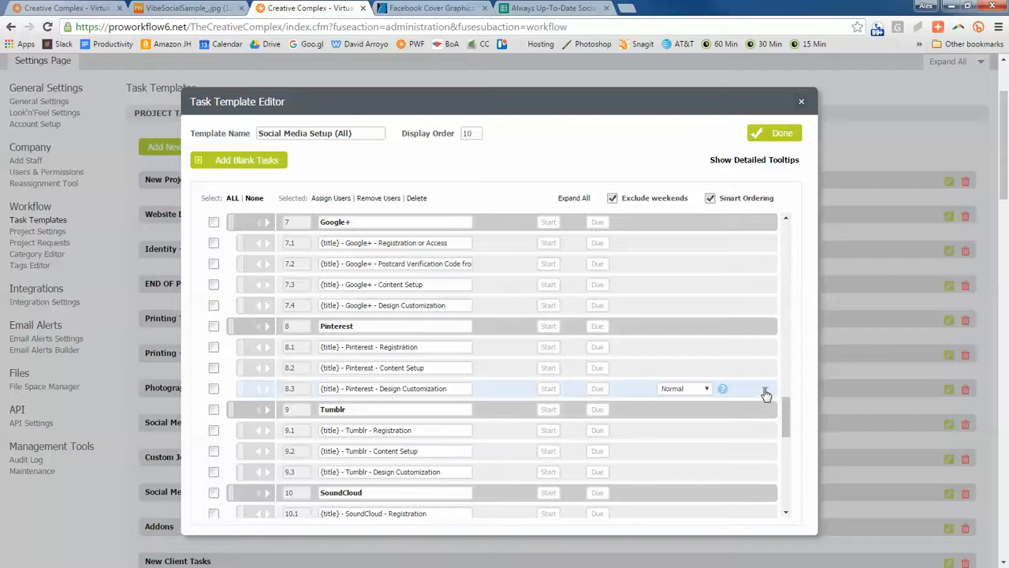
- Replace the description of subtask 8.3 Pinterest - Design Customization with the copied designer instructions and collapse the subtask
{"action": "left_click", "coordinate": [765, 388]}
{"action": "key", "text": "ctrl+a"}
{"action": "key", "text": "ctrl+v"}
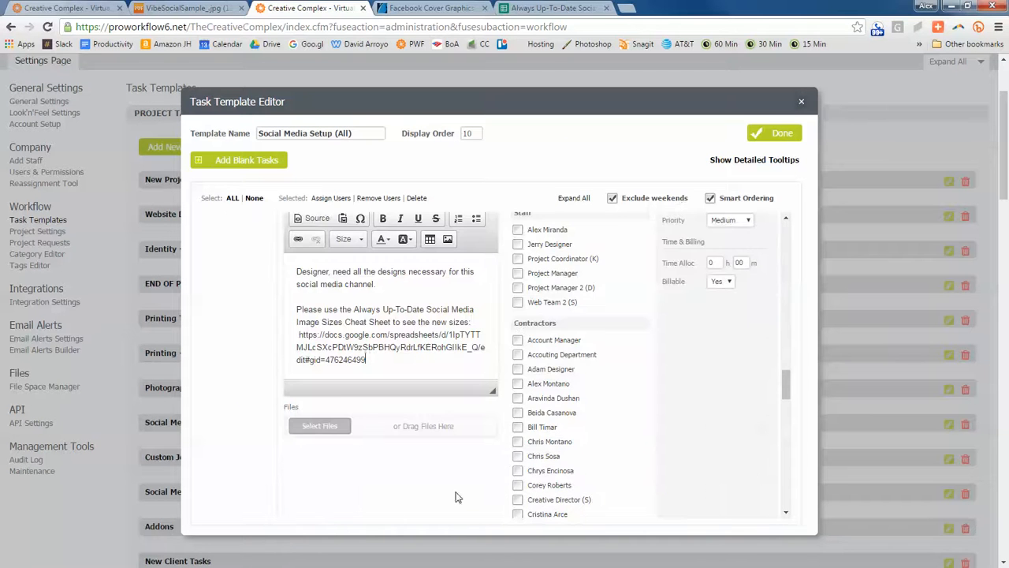
{"action": "scroll", "coordinate": [553, 359], "scroll_direction": "up", "scroll_amount": 2}
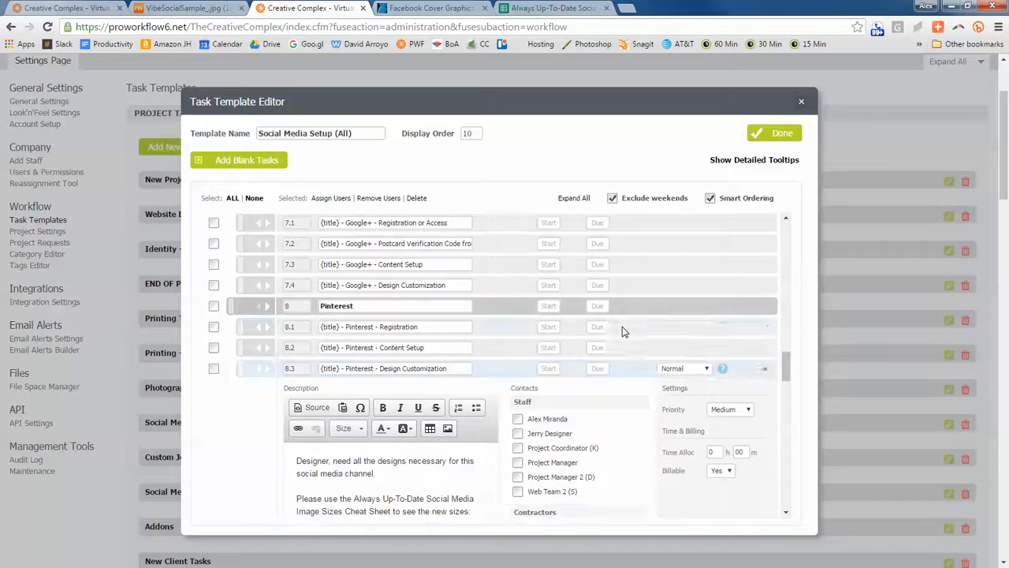
{"action": "left_click", "coordinate": [765, 370]}
- Paste the copied designer instructions into the description of subtask 9.3 Tumblr - Design Customization and collapse the subtask
{"action": "left_click", "coordinate": [765, 452]}
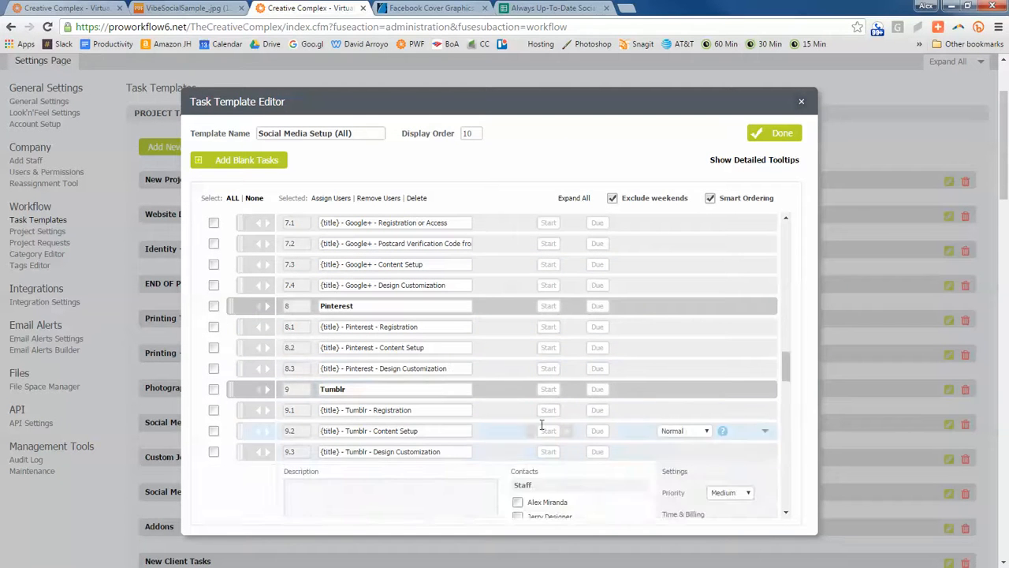
{"action": "left_click", "coordinate": [381, 419]}
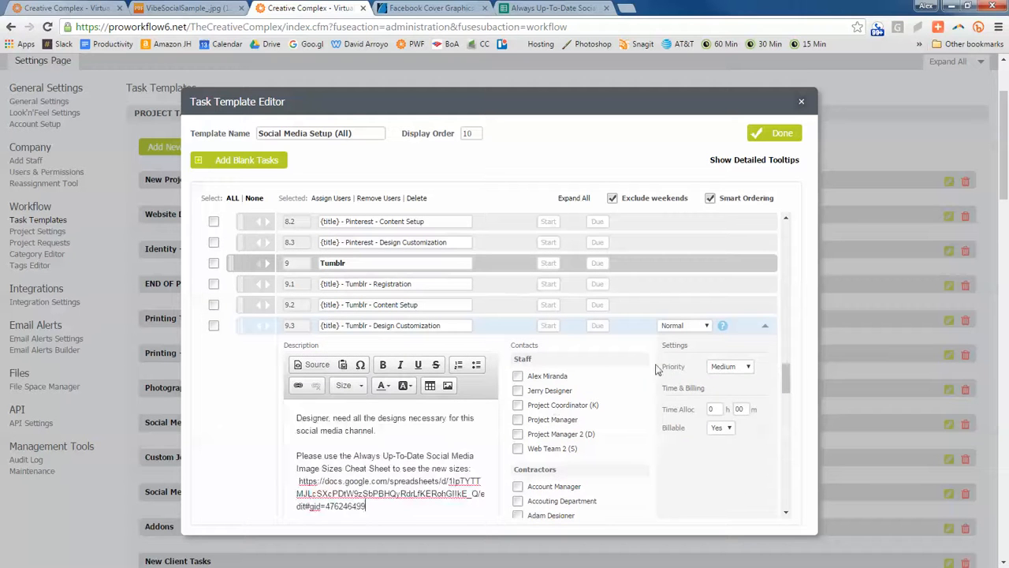
{"action": "left_click", "coordinate": [765, 326]}
- Paste the copied designer instructions into the description of subtask 10.3 SoundCloud - Design Customization and collapse the subtask
{"action": "scroll", "coordinate": [762, 360], "scroll_direction": "down", "scroll_amount": 2}
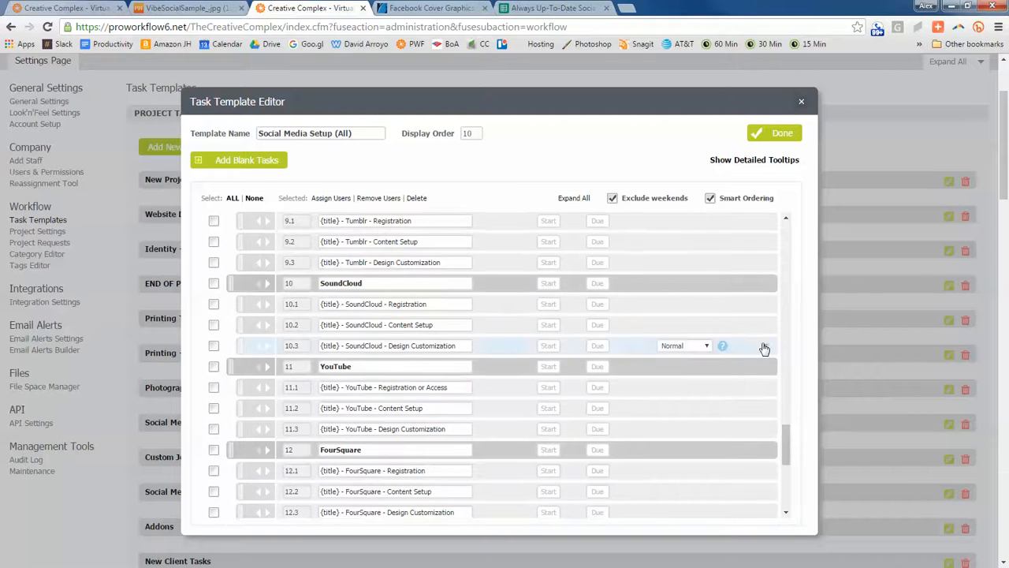
{"action": "left_click", "coordinate": [765, 345]}
{"action": "left_click", "coordinate": [386, 436]}
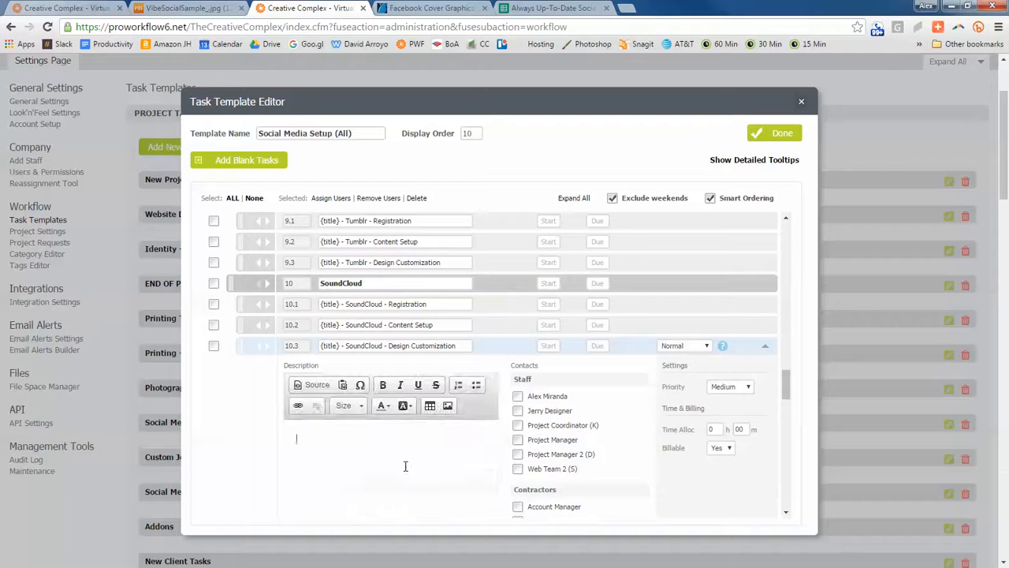
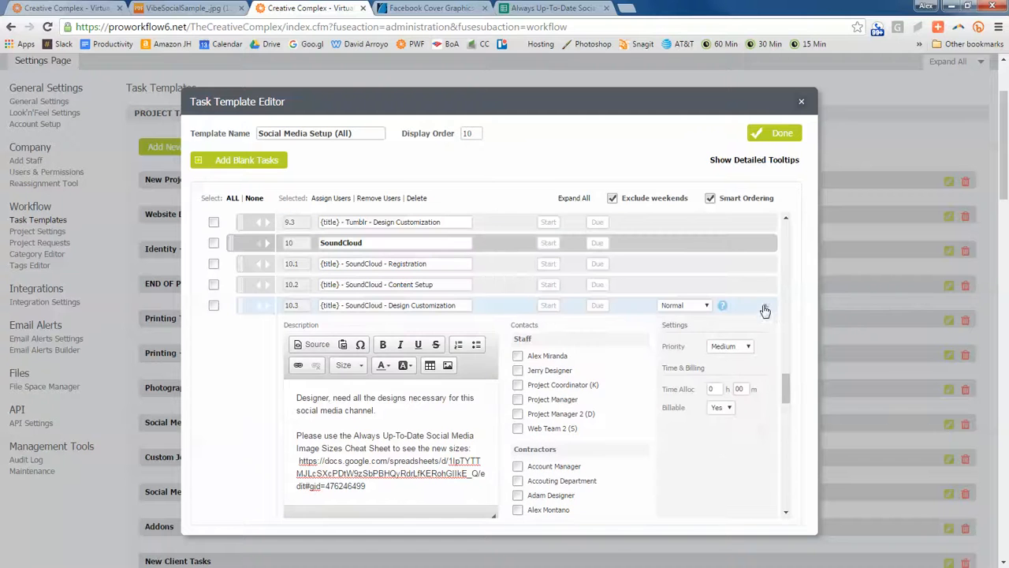
{"action": "left_click", "coordinate": [765, 306]}
- Replace the description of subtask 11.3 YouTube - Design Customization with the copied designer instructions and collapse the subtask
{"action": "left_click", "coordinate": [763, 388]}
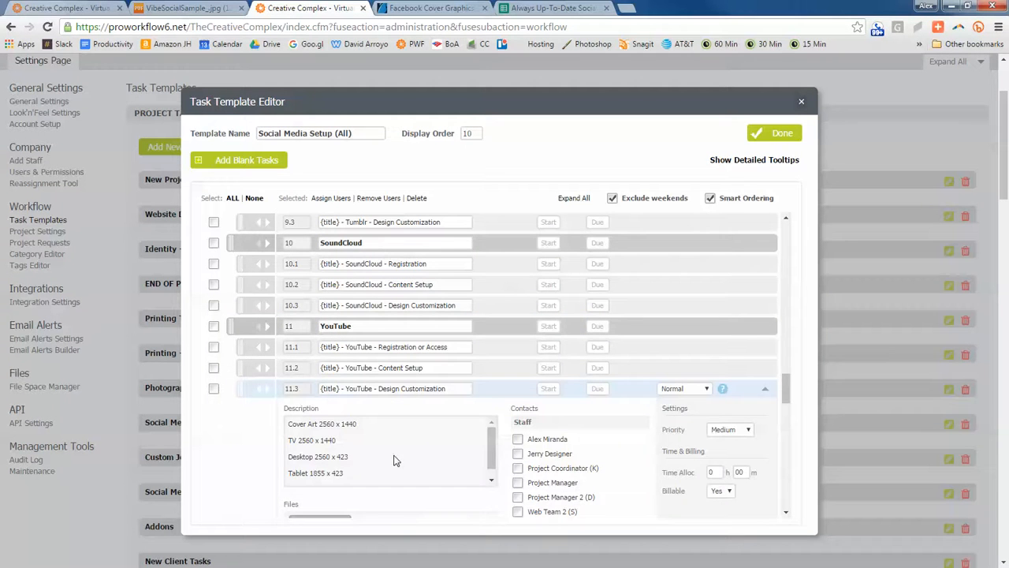
{"action": "left_click", "coordinate": [402, 459]}
{"action": "key", "text": "ctrl+a"}
{"action": "scroll", "coordinate": [692, 363], "scroll_direction": "up", "scroll_amount": 1}
{"action": "left_click", "coordinate": [766, 243]}
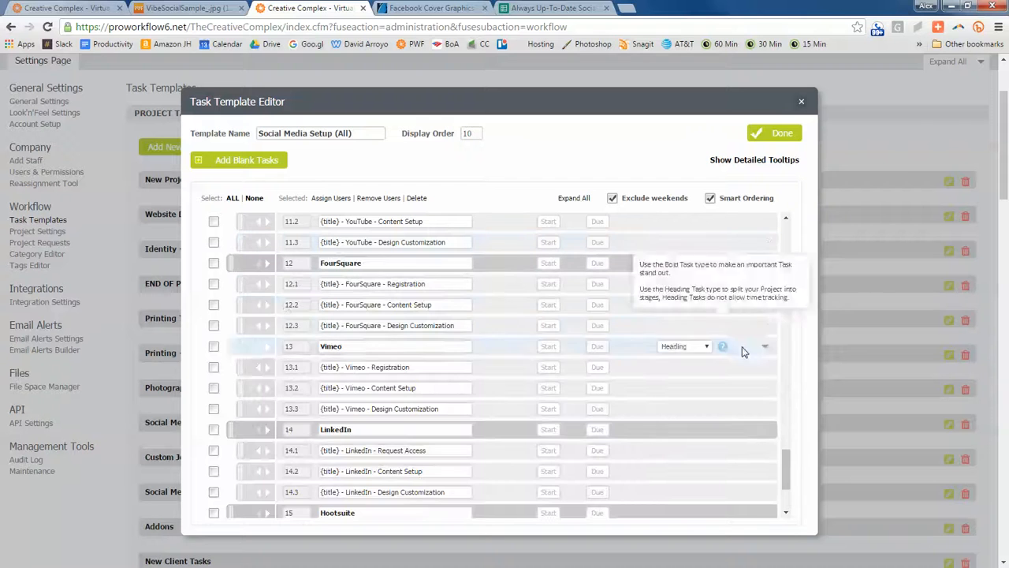
- Paste the copied designer instructions into the descriptions of subtasks 12.3 FourSquare and 13.3 Vimeo - Design Customization, collapsing each one
{"action": "left_click", "coordinate": [764, 325]}
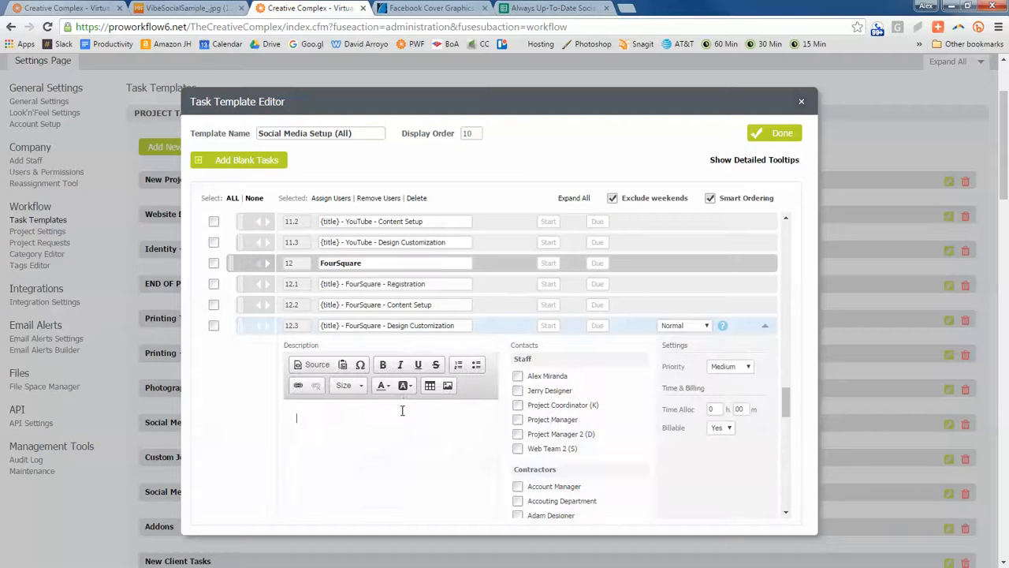
{"action": "left_click", "coordinate": [765, 325]}
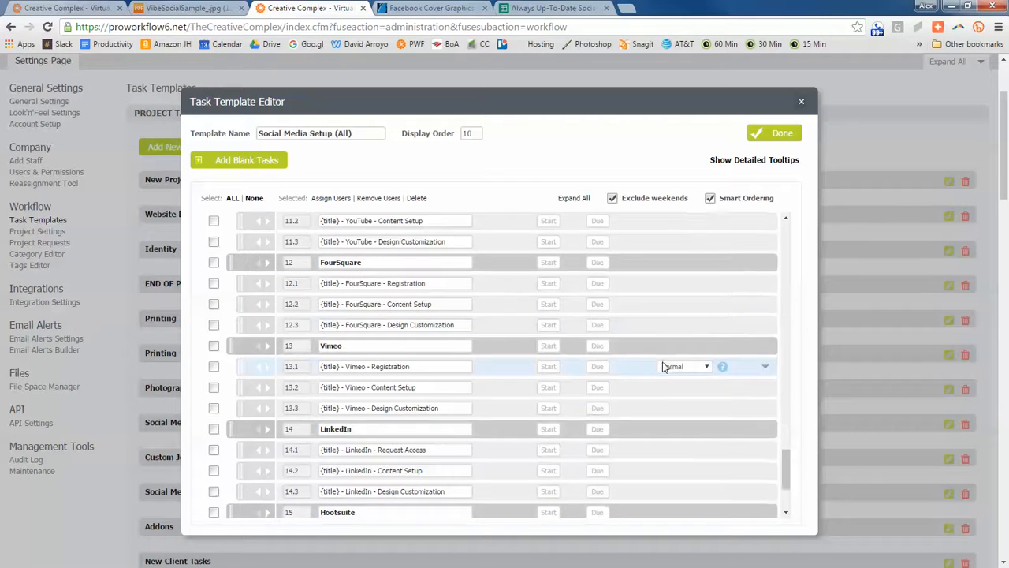
{"action": "scroll", "coordinate": [739, 370], "scroll_direction": "down", "scroll_amount": 1}
{"action": "left_click", "coordinate": [764, 345]}
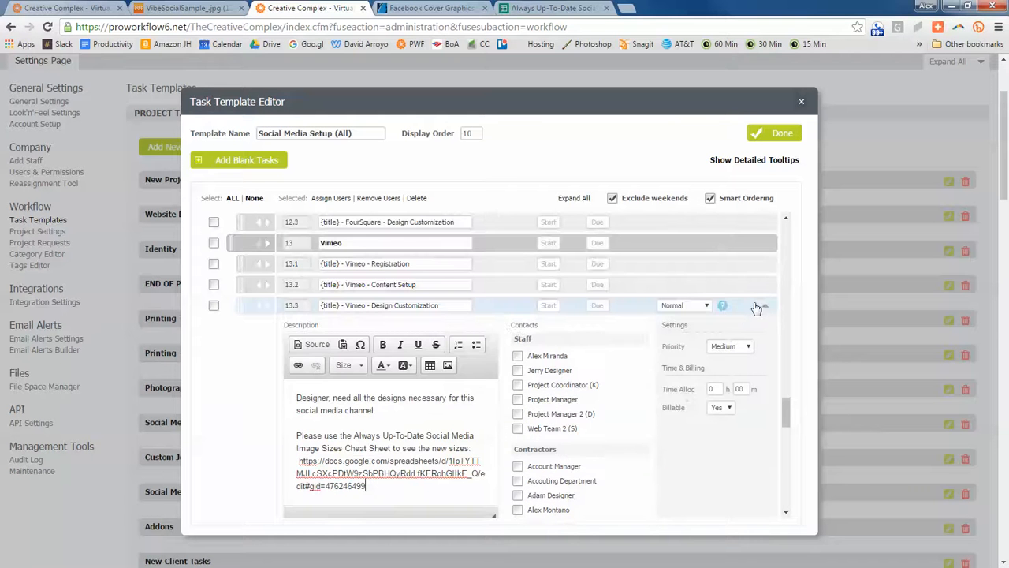
{"action": "left_click", "coordinate": [764, 307]}
- Replace the description of subtask 14.3 LinkedIn - Design Customization with the copied designer instructions and collapse the subtask
{"action": "scroll", "coordinate": [732, 354], "scroll_direction": "down", "scroll_amount": 1}
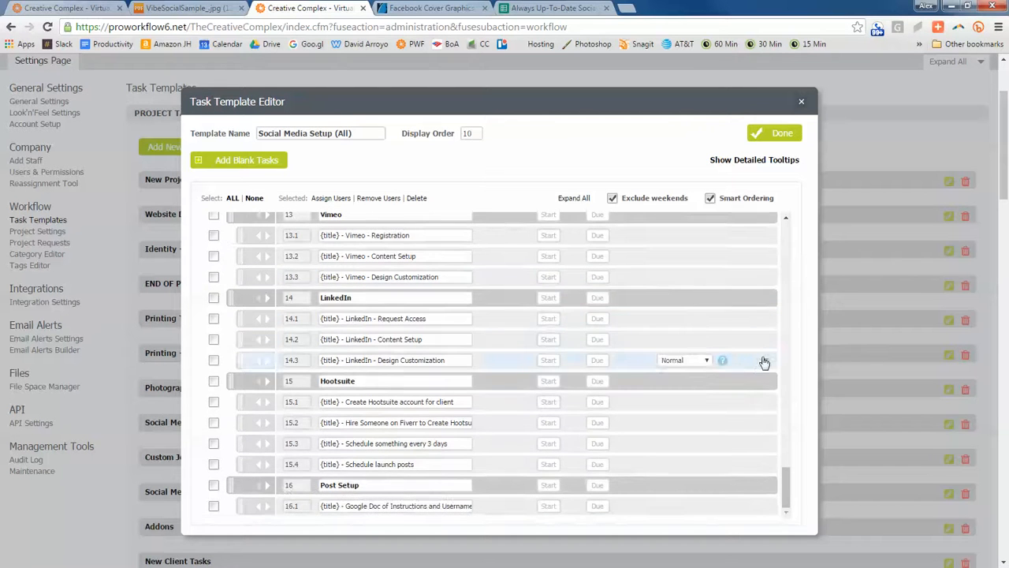
{"action": "left_click", "coordinate": [764, 363]}
{"action": "left_click", "coordinate": [452, 497]}
{"action": "key", "text": "ctrl+a"}
{"action": "key", "text": "ctrl+v"}
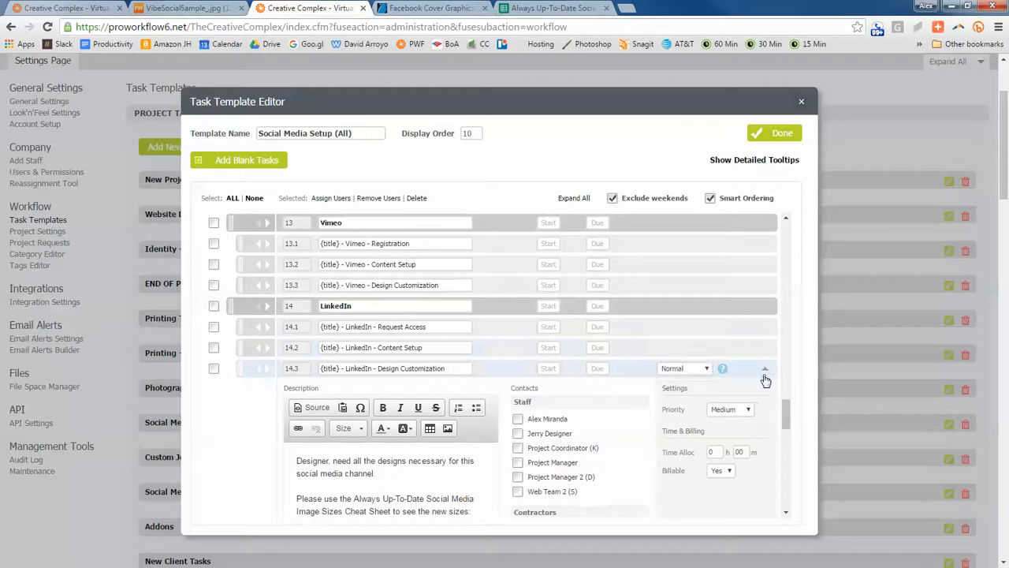
{"action": "left_click", "coordinate": [764, 372]}
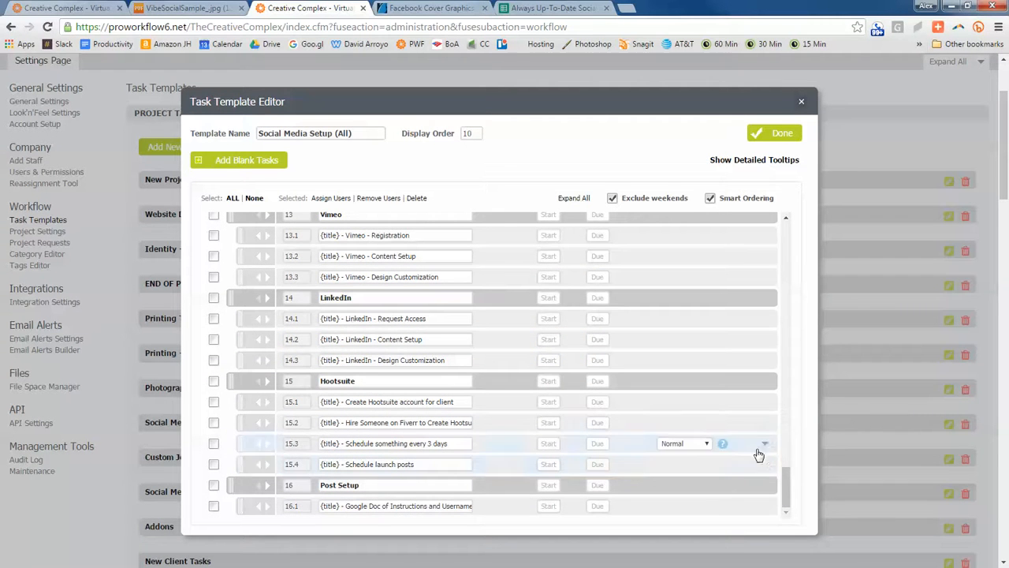
- Collapse subtask 3.2 Main Design and save the Social Media Setup (All) template
{"action": "scroll", "coordinate": [660, 392], "scroll_direction": "down", "scroll_amount": 1}
{"action": "scroll", "coordinate": [683, 351], "scroll_direction": "up", "scroll_amount": 10}
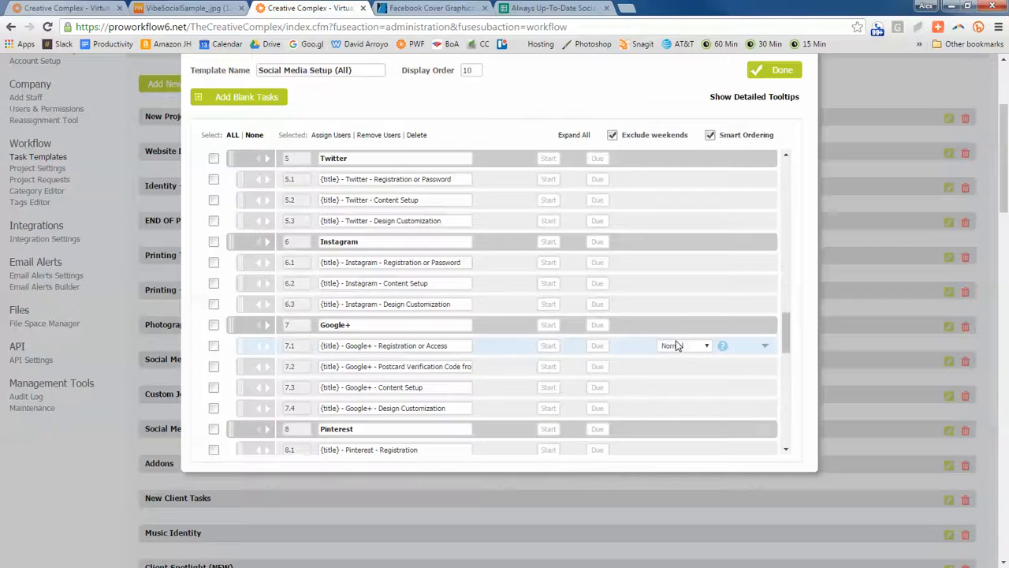
{"action": "scroll", "coordinate": [681, 336], "scroll_direction": "up", "scroll_amount": 5}
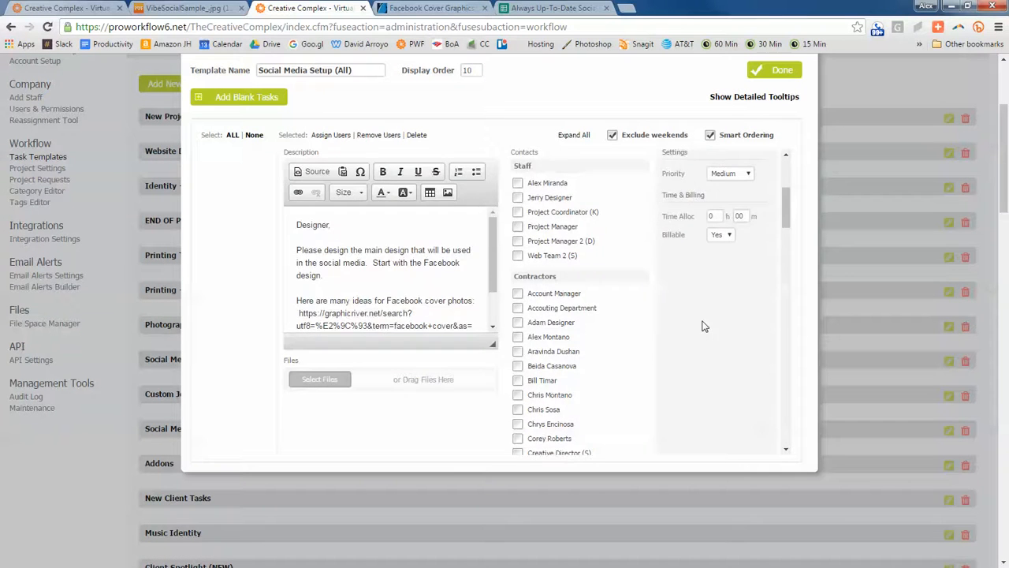
{"action": "scroll", "coordinate": [704, 326], "scroll_direction": "up", "scroll_amount": 3}
{"action": "left_click", "coordinate": [764, 324]}
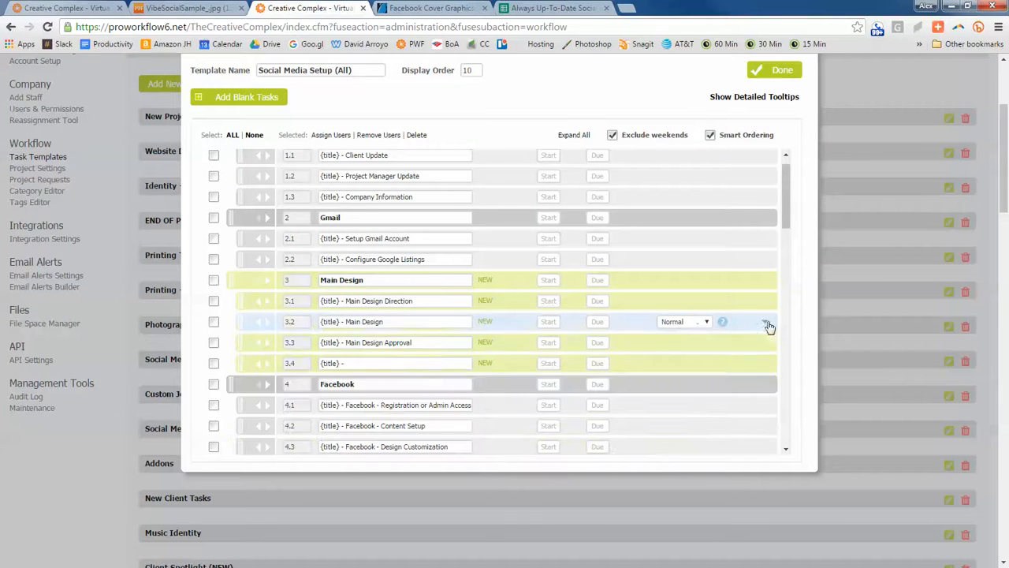
{"action": "scroll", "coordinate": [693, 300], "scroll_direction": "up", "scroll_amount": 1}
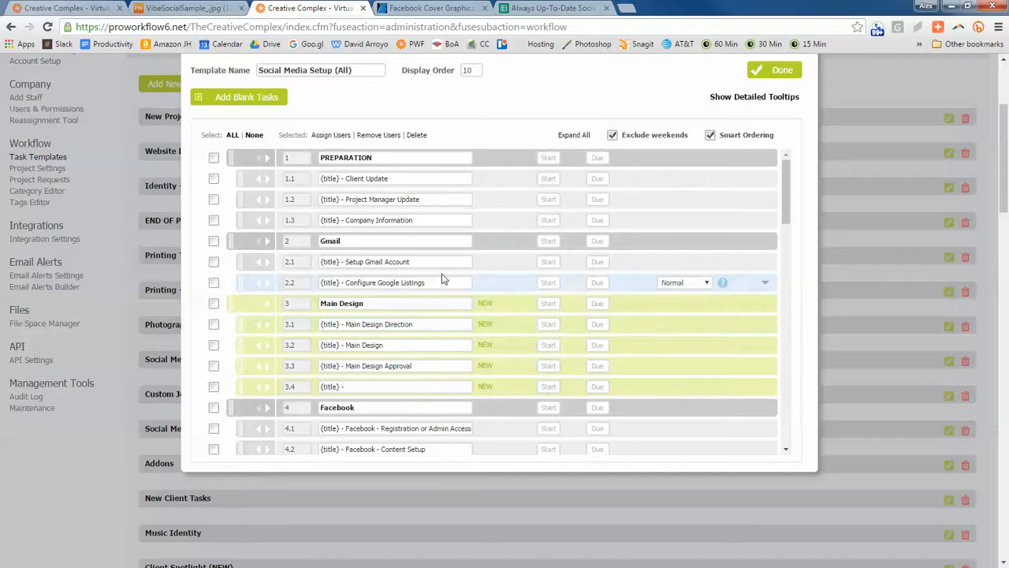
{"action": "left_click", "coordinate": [764, 73]}
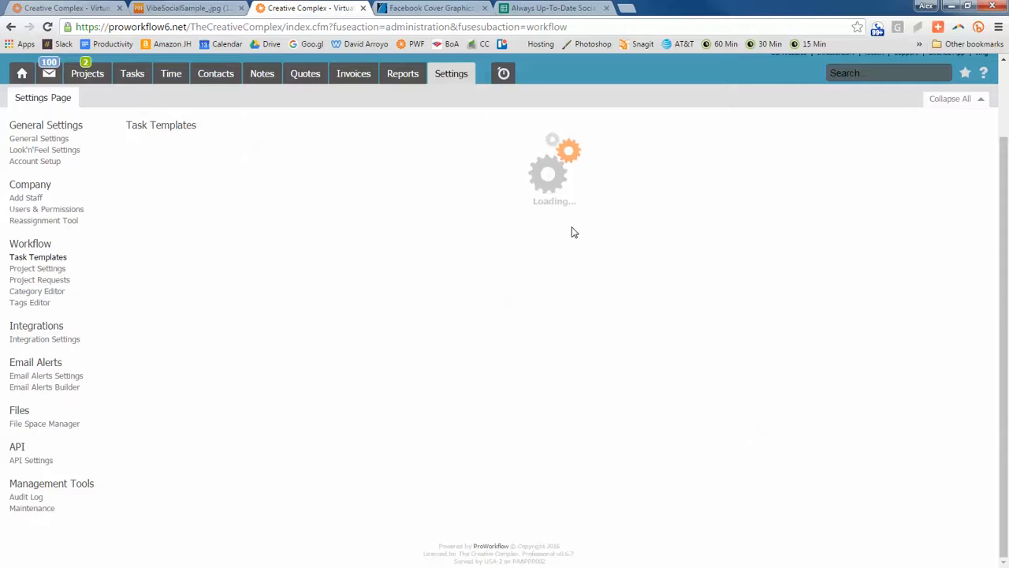
- Collapse all task templates and expand the task list of the Social Media Branding template
{"action": "left_click", "coordinate": [983, 101]}
{"action": "scroll", "coordinate": [316, 394], "scroll_direction": "down", "scroll_amount": 3}
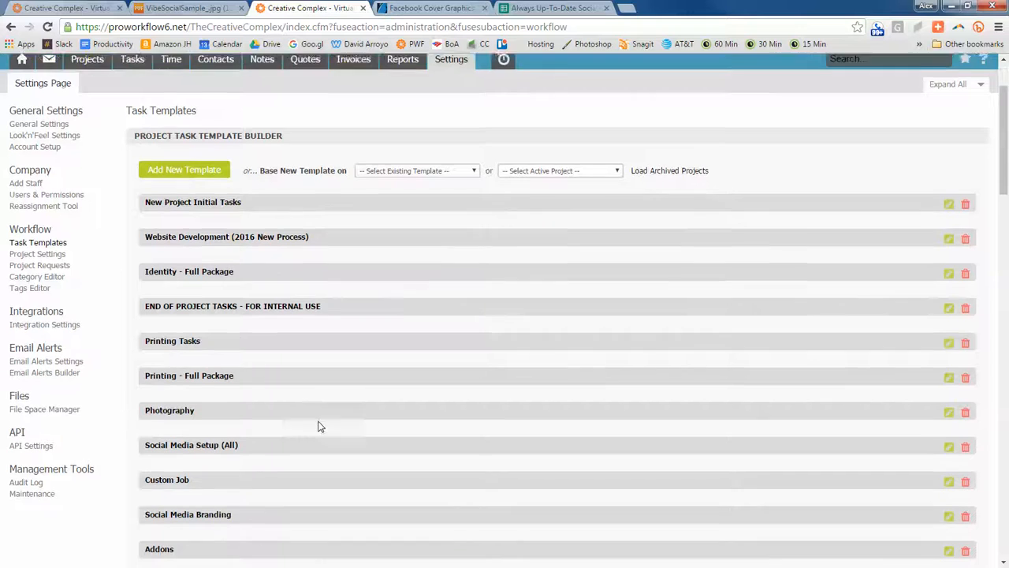
{"action": "left_click", "coordinate": [289, 408]}
{"action": "scroll", "coordinate": [904, 319], "scroll_direction": "down", "scroll_amount": 1}
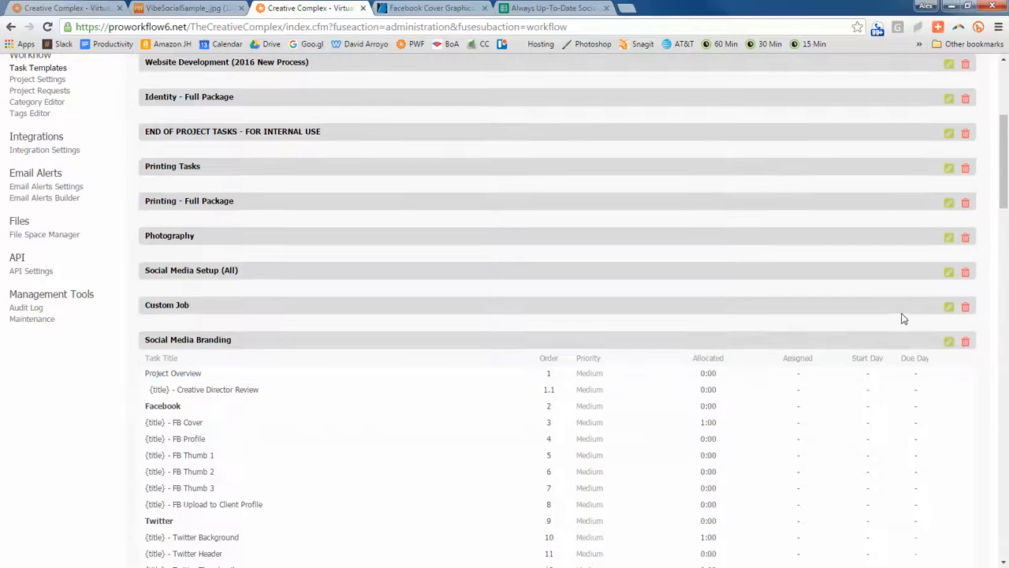
- Look through the Social Media Branding template's tasks in the editor, close it without changes and collapse its task list
{"action": "left_click", "coordinate": [948, 342]}
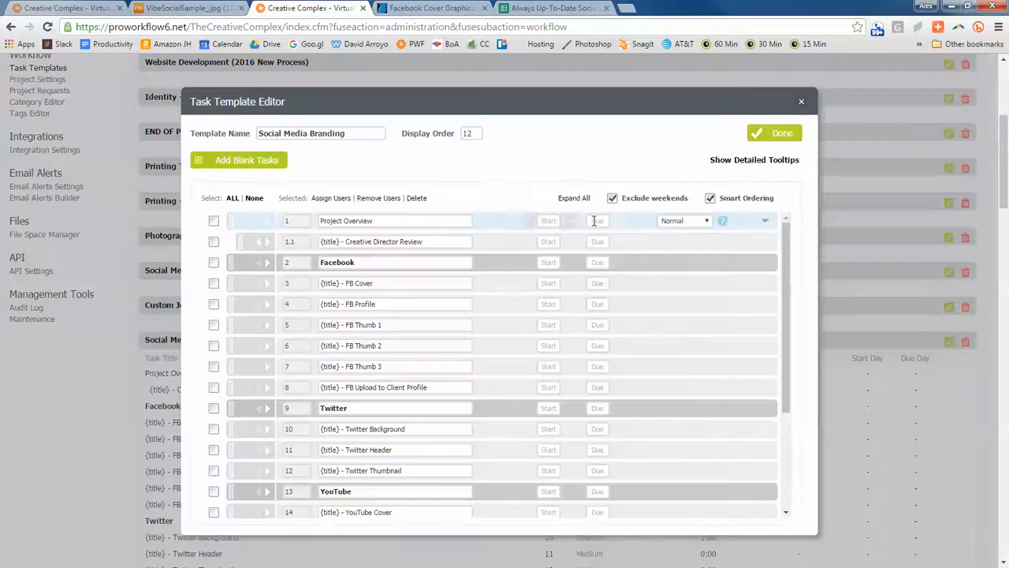
{"action": "scroll", "coordinate": [588, 224], "scroll_direction": "down", "scroll_amount": 3}
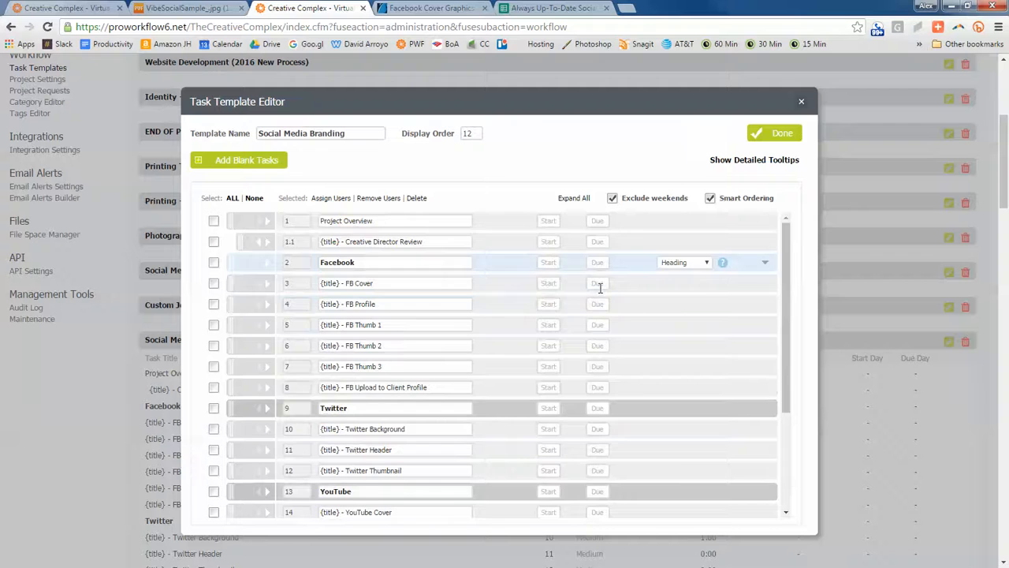
{"action": "scroll", "coordinate": [584, 305], "scroll_direction": "up", "scroll_amount": 3}
{"action": "scroll", "coordinate": [667, 275], "scroll_direction": "down", "scroll_amount": 5}
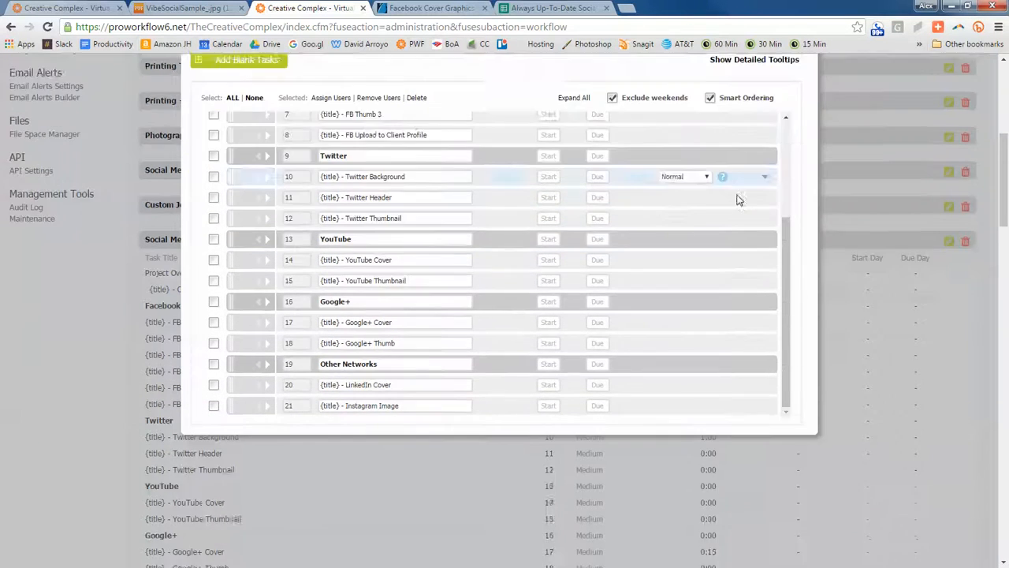
{"action": "scroll", "coordinate": [737, 199], "scroll_direction": "up", "scroll_amount": 6}
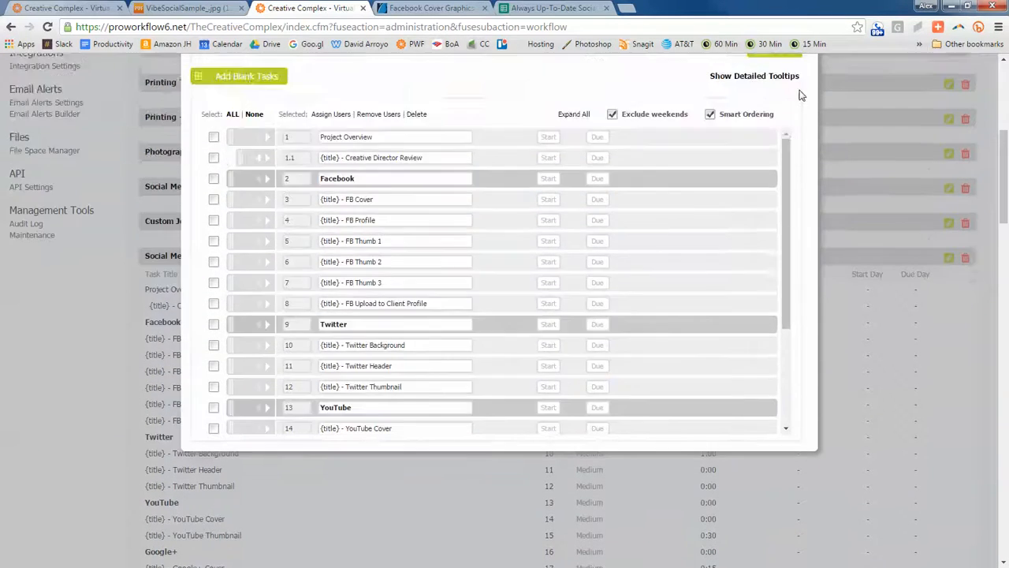
{"action": "scroll", "coordinate": [800, 94], "scroll_direction": "up", "scroll_amount": 3}
{"action": "left_click", "coordinate": [801, 231]}
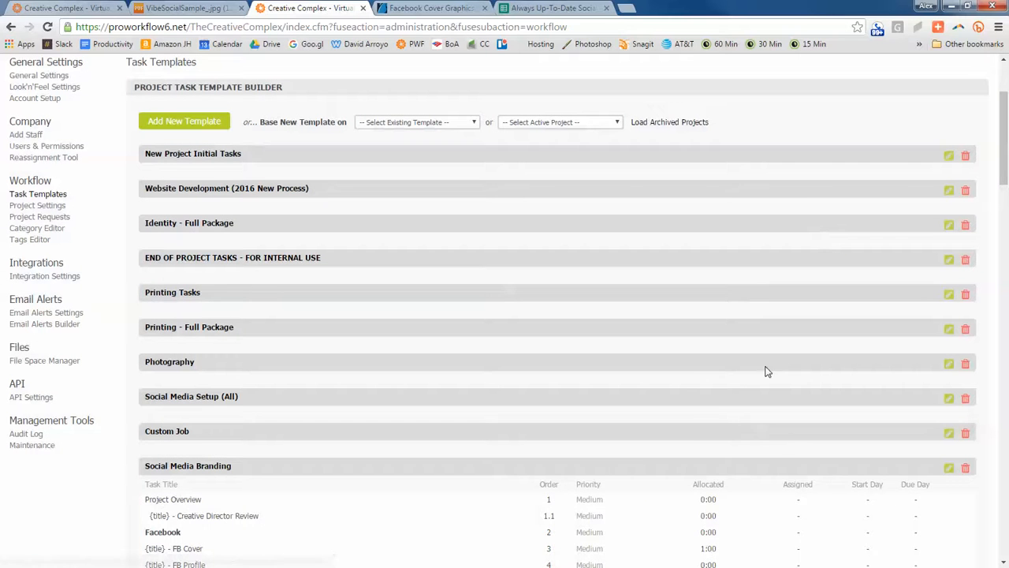
{"action": "left_click", "coordinate": [643, 466]}
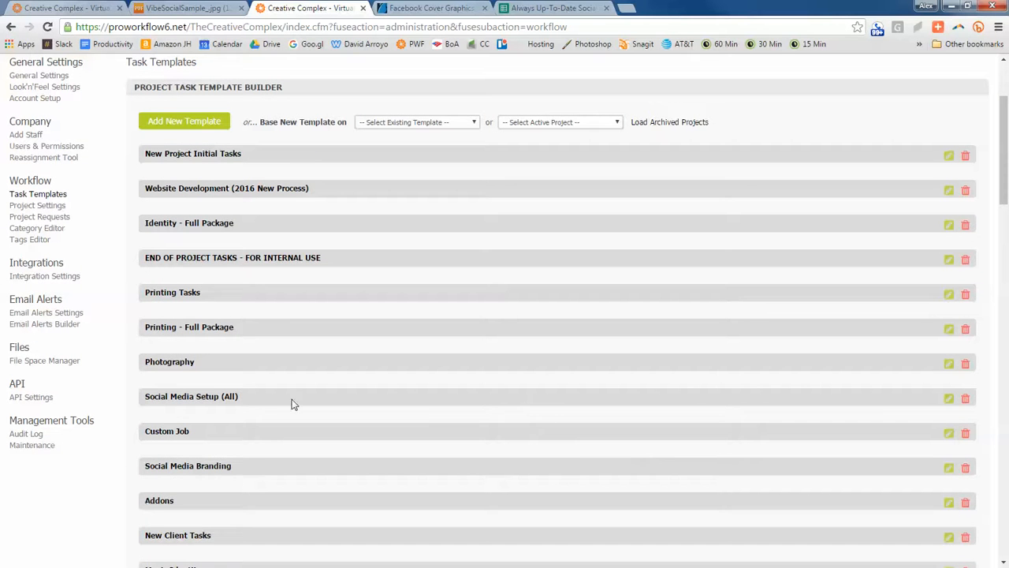
- Reopen the Social Media Setup (All) template for editing and review its Preparation and Gmail tasks
{"action": "left_click", "coordinate": [258, 398]}
{"action": "left_click", "coordinate": [338, 397]}
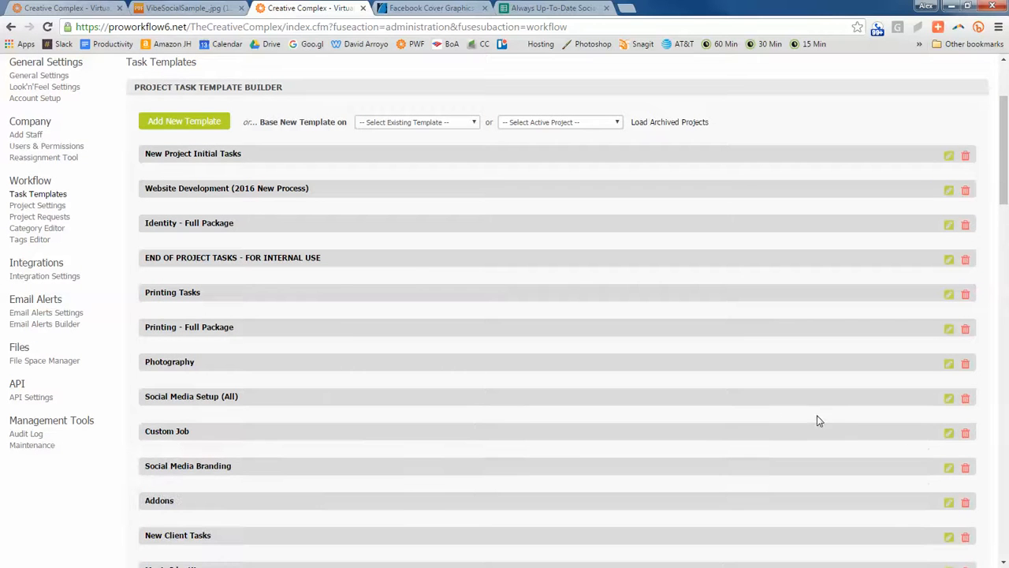
{"action": "left_click", "coordinate": [948, 399]}
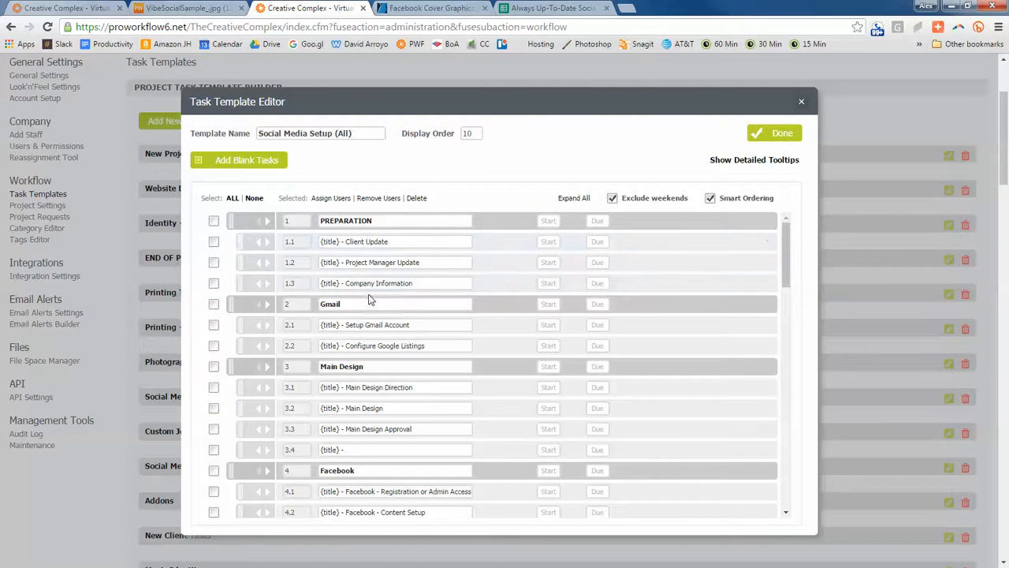
{"action": "left_click", "coordinate": [378, 220]}
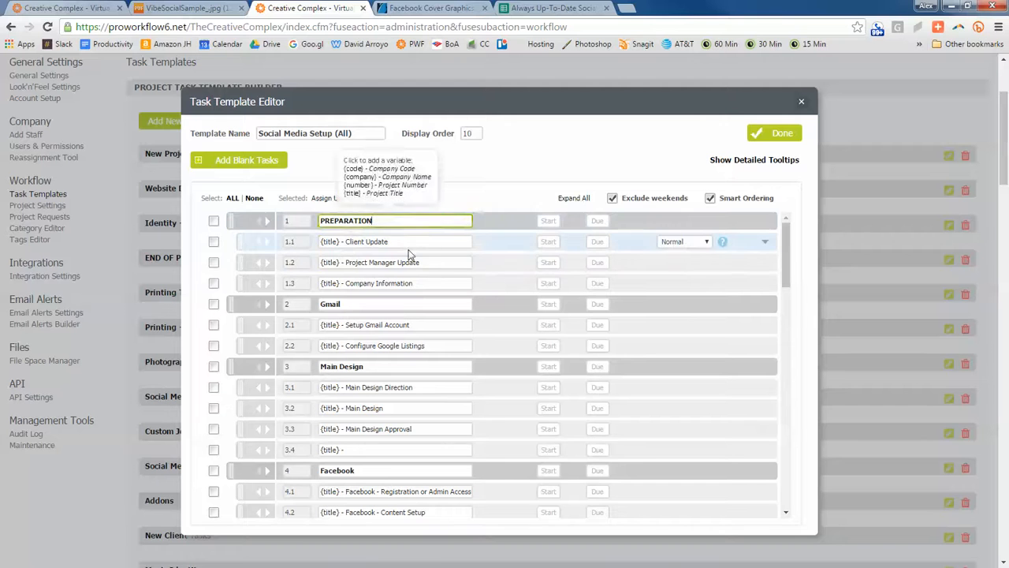
{"action": "left_click", "coordinate": [402, 242]}
{"action": "left_click", "coordinate": [442, 262]}
{"action": "left_click", "coordinate": [426, 283]}
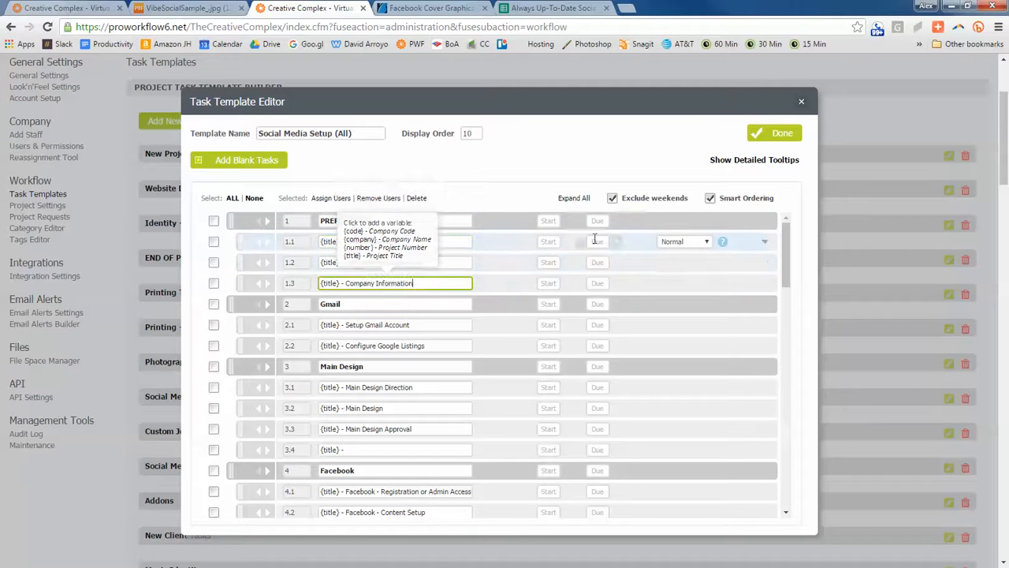
{"action": "left_click", "coordinate": [357, 304]}
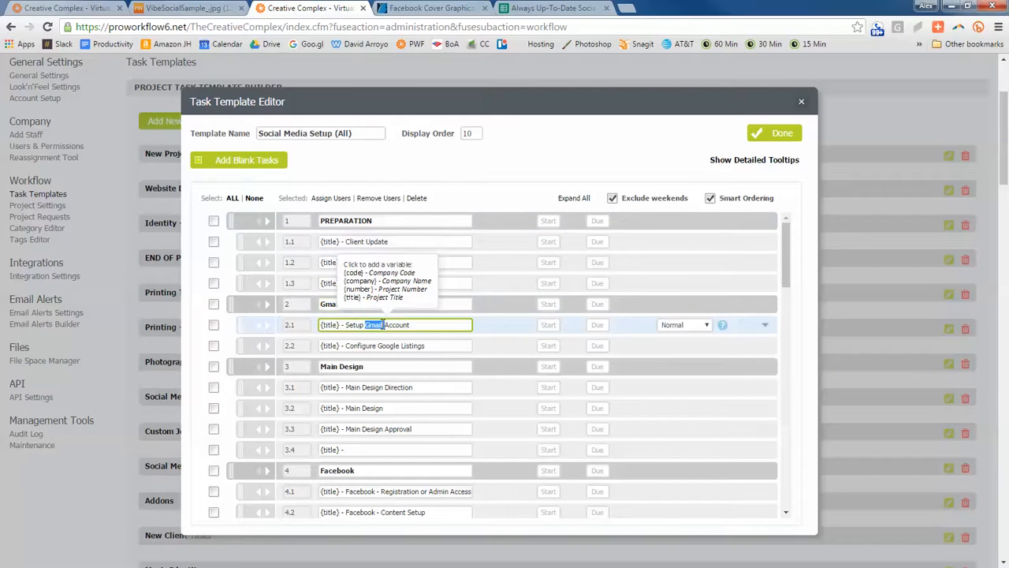
{"action": "triple_click", "coordinate": [384, 324]}
{"action": "triple_click", "coordinate": [400, 346]}
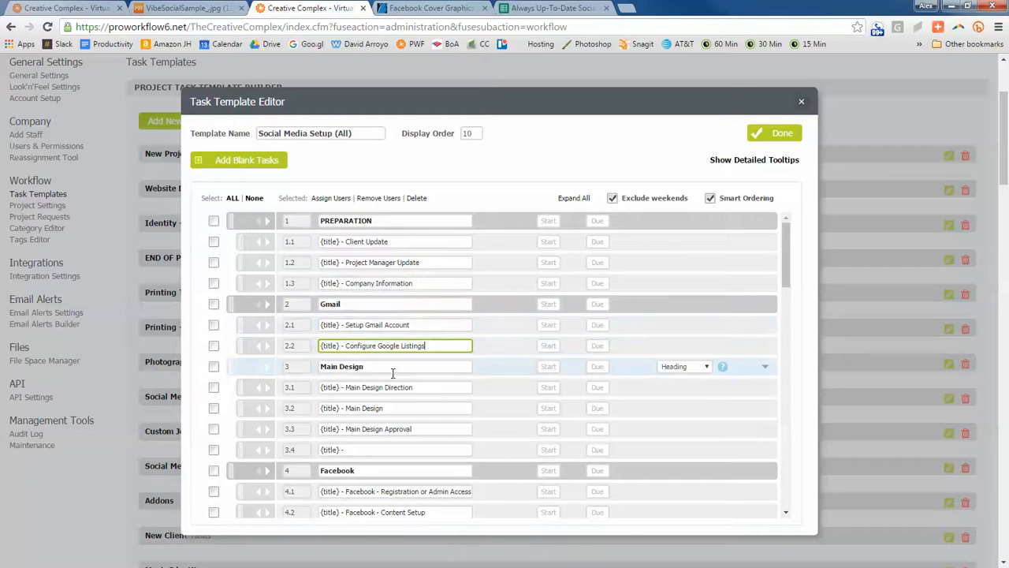
- Review the Main Design subtasks, including 3.3 Main Design Approval, and the Facebook subtask 4.3 Design Customization
{"action": "scroll", "coordinate": [407, 339], "scroll_direction": "down", "scroll_amount": 1}
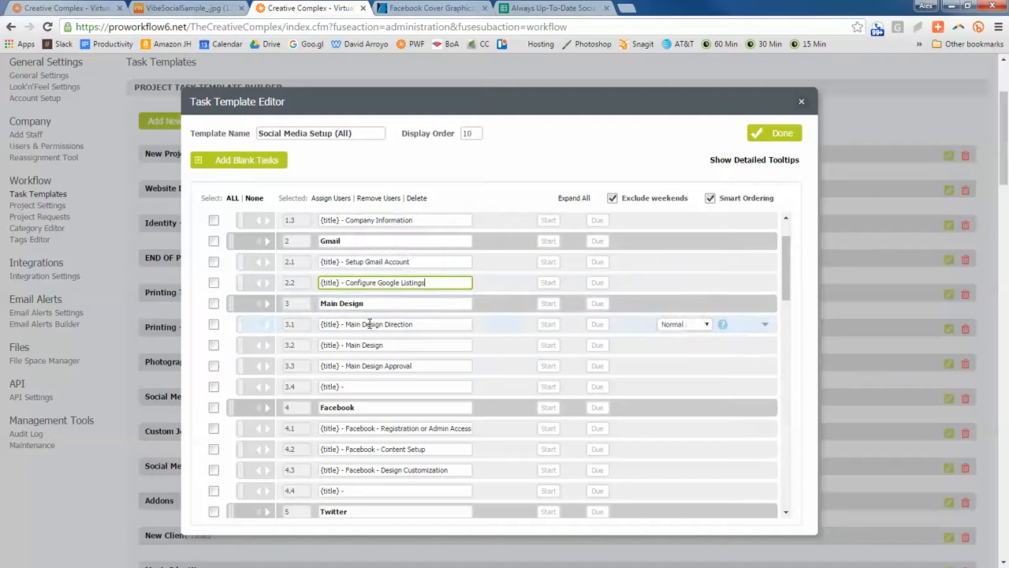
{"action": "double_click", "coordinate": [405, 361]}
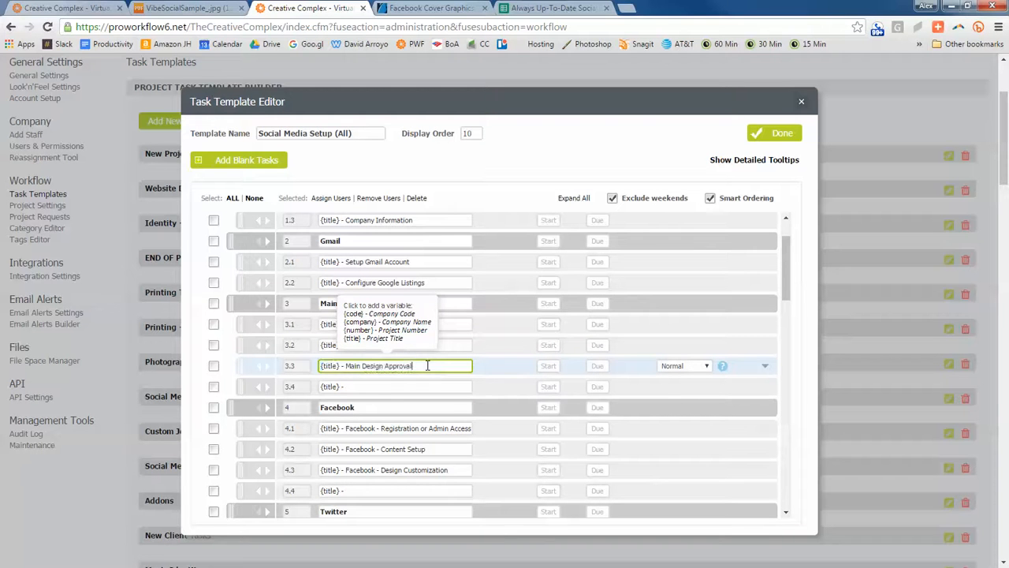
{"action": "scroll", "coordinate": [462, 387], "scroll_direction": "down", "scroll_amount": 1}
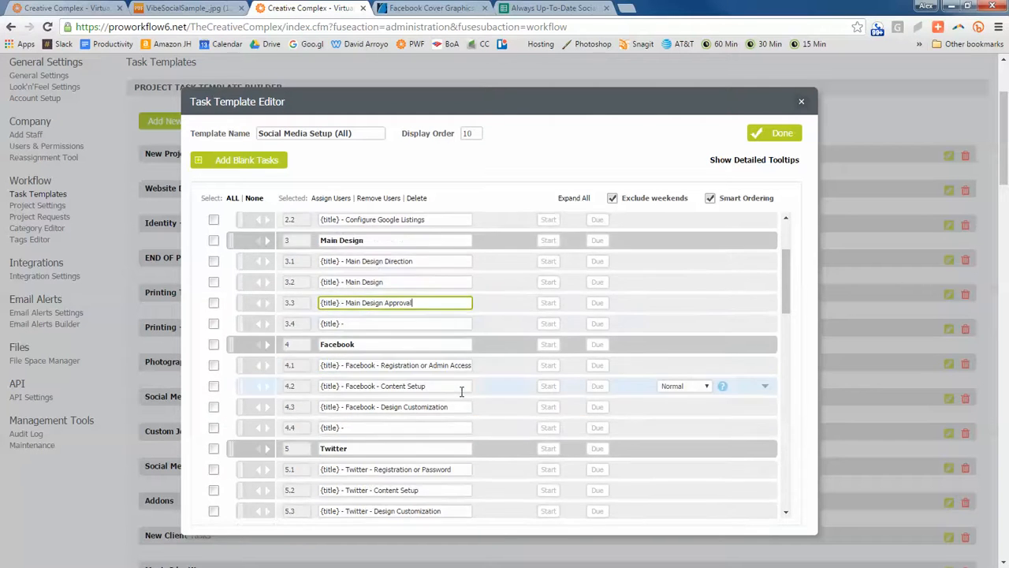
{"action": "scroll", "coordinate": [396, 338], "scroll_direction": "down", "scroll_amount": 1}
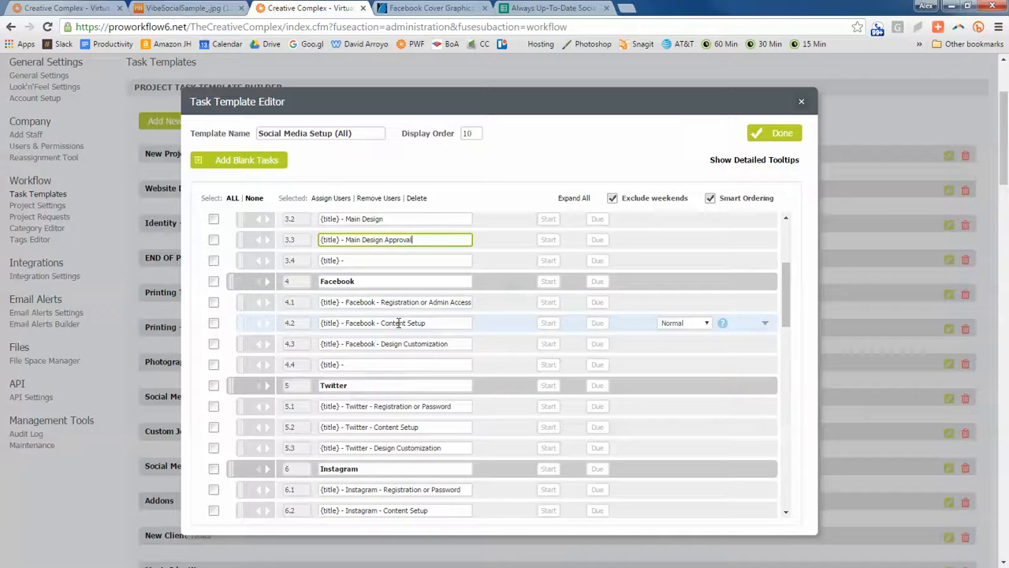
{"action": "scroll", "coordinate": [410, 340], "scroll_direction": "down", "scroll_amount": 2}
{"action": "scroll", "coordinate": [420, 342], "scroll_direction": "up", "scroll_amount": 4}
{"action": "scroll", "coordinate": [420, 343], "scroll_direction": "down", "scroll_amount": 2}
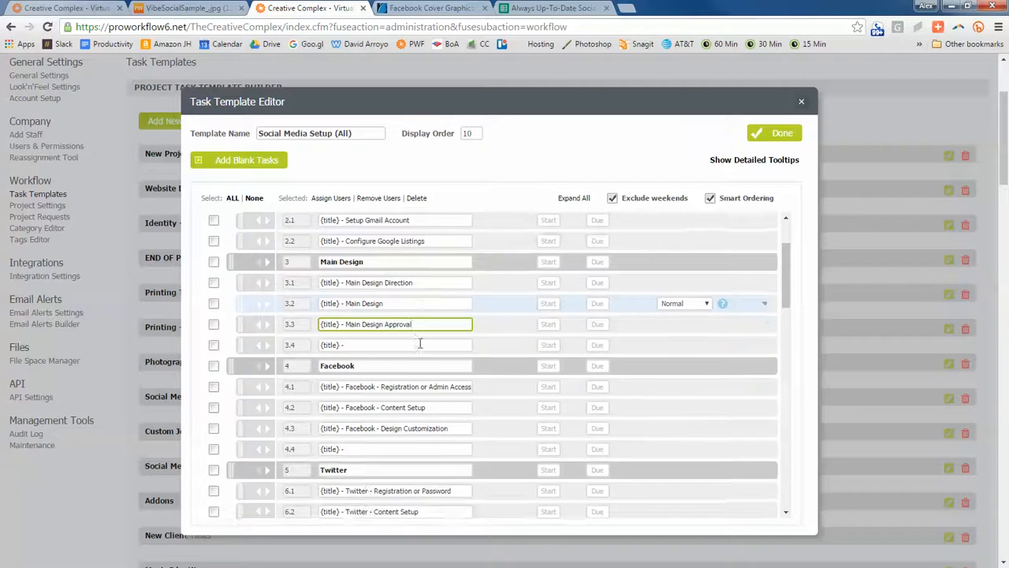
{"action": "left_click", "coordinate": [425, 344]}
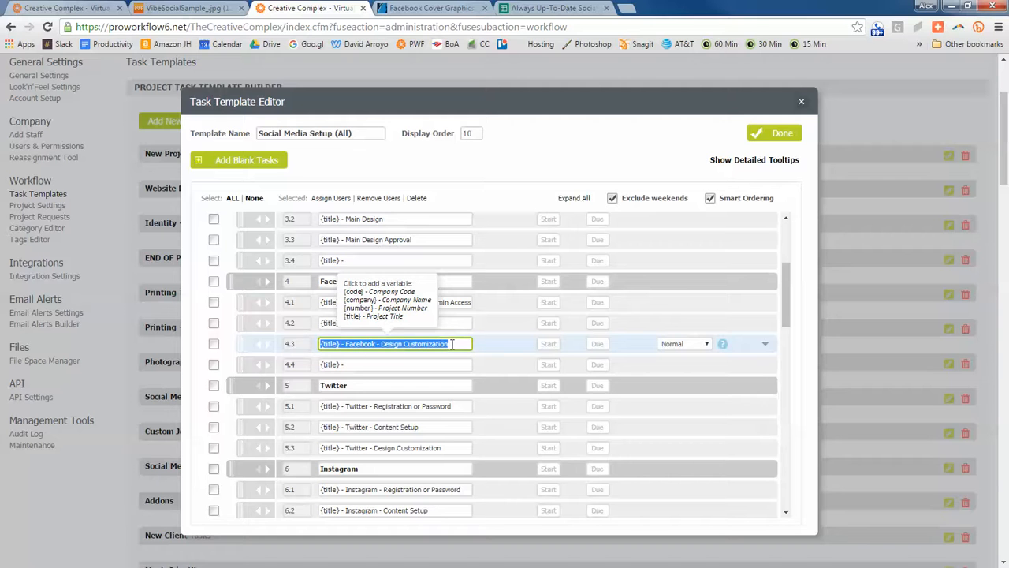
- Review the order of the remaining channel groups and their Design Customization subtasks against the Main Design group
{"action": "scroll", "coordinate": [296, 441], "scroll_direction": "up", "scroll_amount": 2}
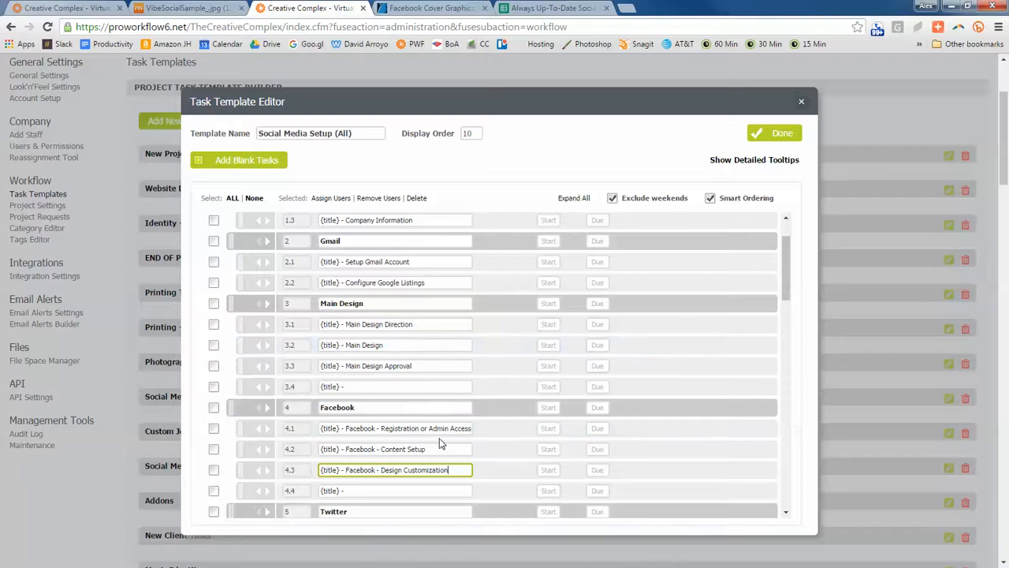
{"action": "scroll", "coordinate": [350, 363], "scroll_direction": "down", "scroll_amount": 2}
{"action": "scroll", "coordinate": [363, 386], "scroll_direction": "down", "scroll_amount": 1}
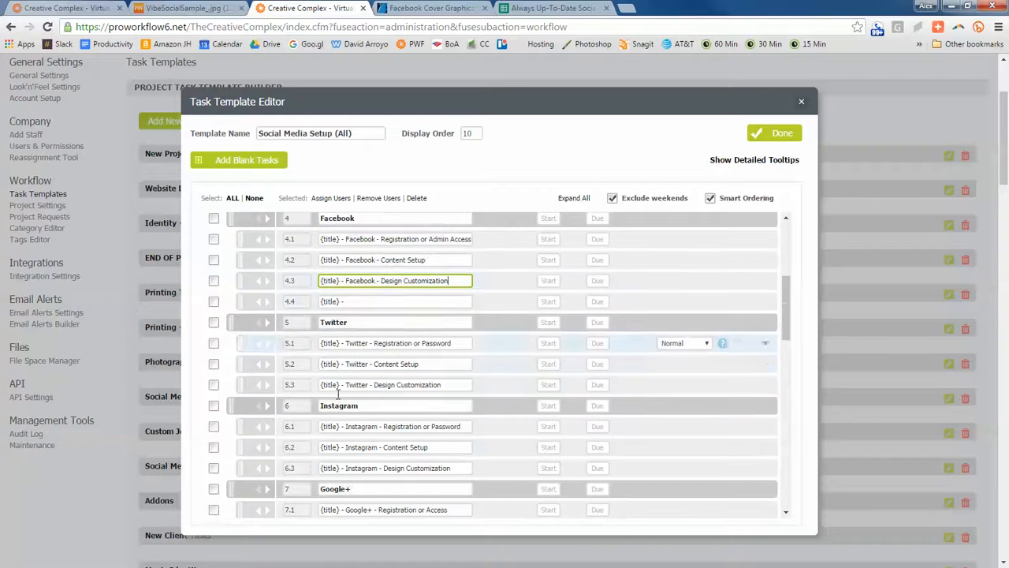
{"action": "scroll", "coordinate": [409, 461], "scroll_direction": "down", "scroll_amount": 6}
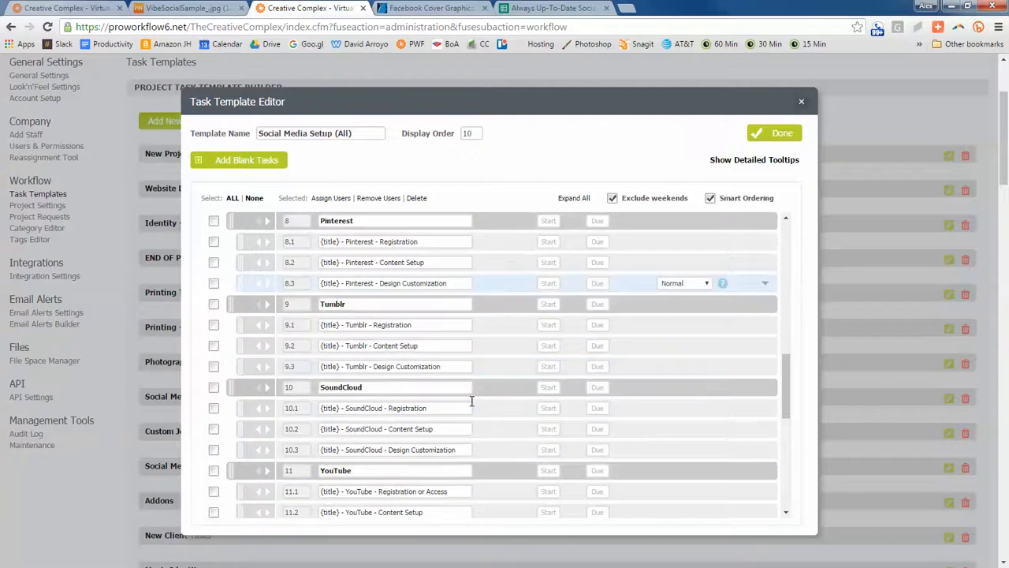
{"action": "scroll", "coordinate": [471, 401], "scroll_direction": "down", "scroll_amount": 1}
{"action": "scroll", "coordinate": [461, 383], "scroll_direction": "up", "scroll_amount": 10}
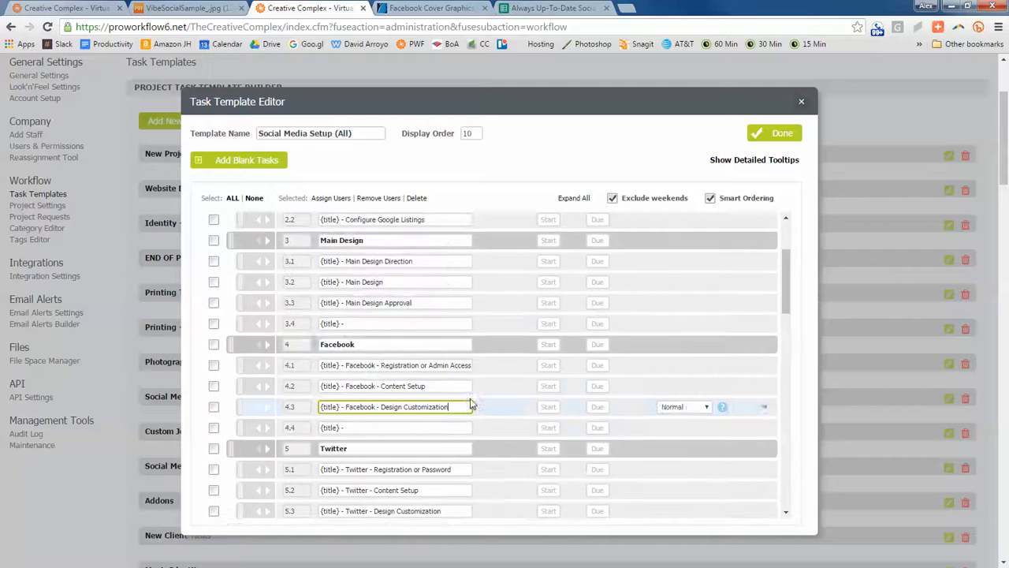
{"action": "scroll", "coordinate": [484, 357], "scroll_direction": "down", "scroll_amount": 3}
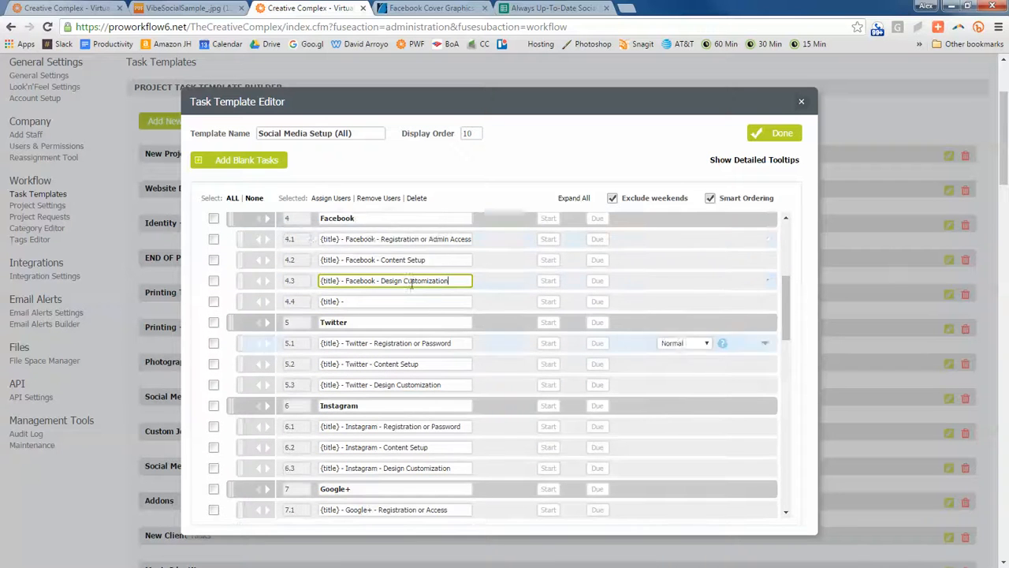
- Add six blank subtasks below 1.3 Company Information in the Preparation group
{"action": "left_click", "coordinate": [199, 162]}
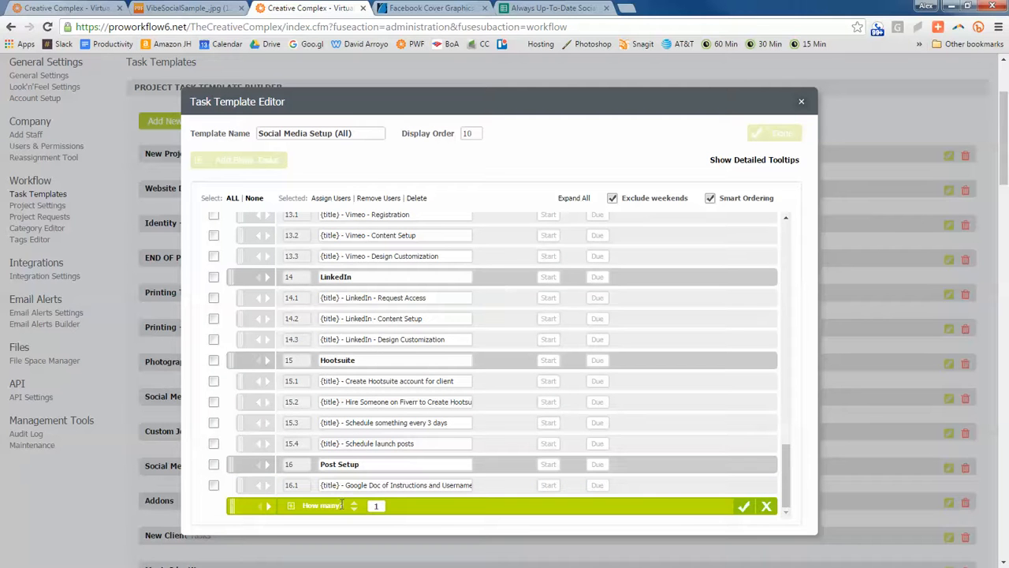
{"action": "left_click_drag", "start_coordinate": [233, 506], "coordinate": [661, 302]}
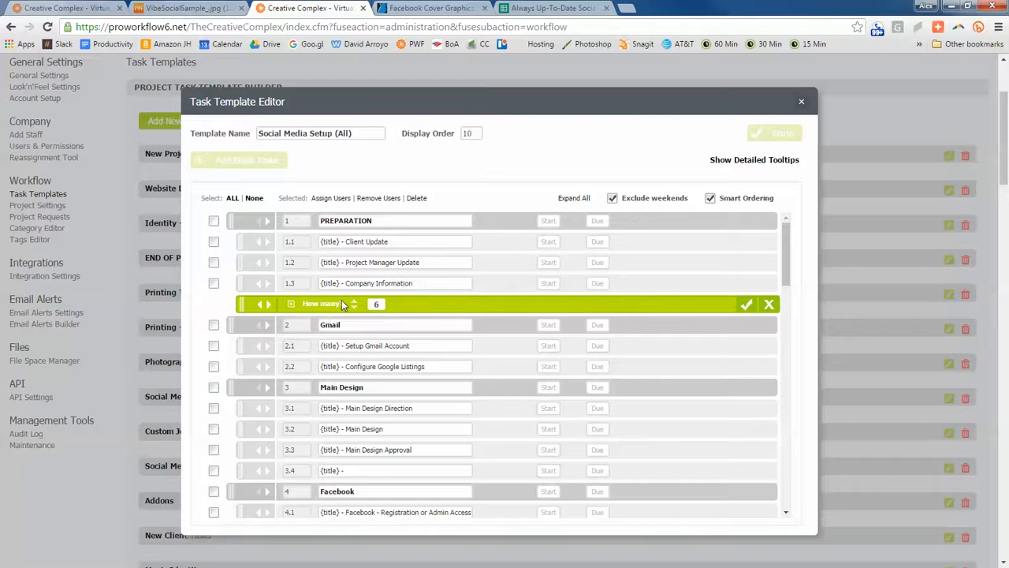
{"action": "key", "text": "Return"}
- Name each of the six new Preparation subtasks "{title} -"
{"action": "left_click", "coordinate": [372, 303]}
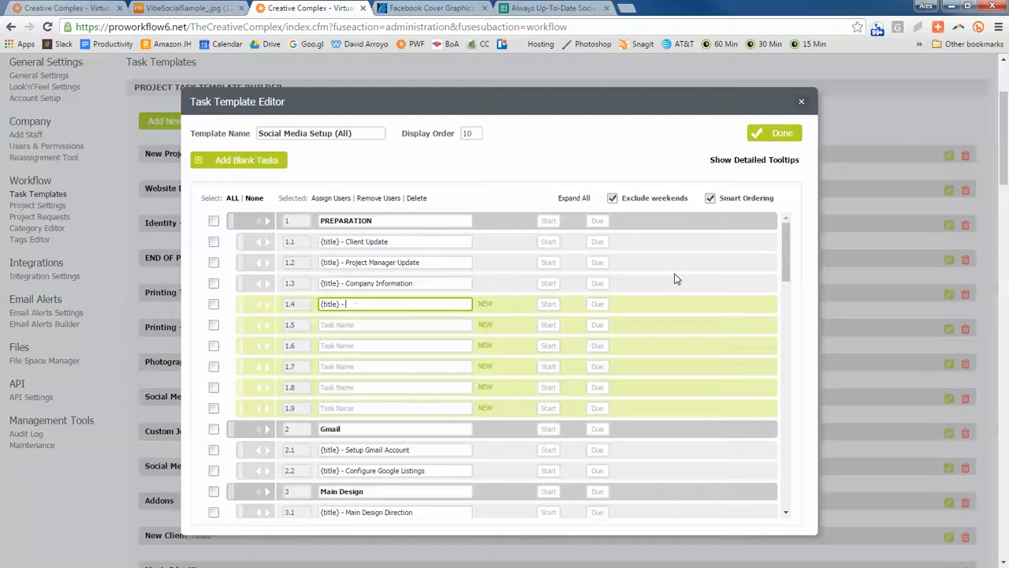
{"action": "left_click", "coordinate": [352, 304]}
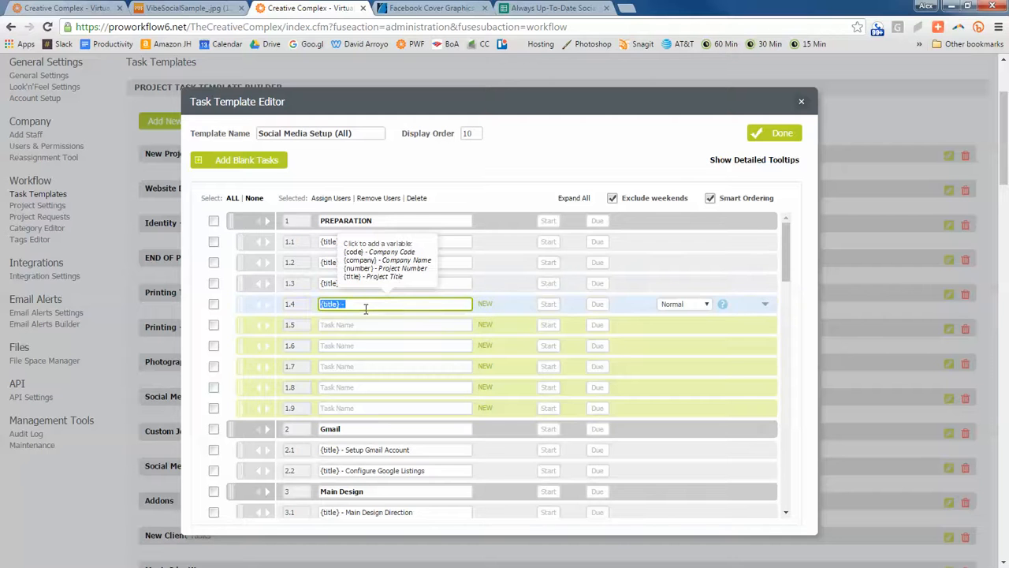
{"action": "left_click", "coordinate": [358, 325]}
{"action": "left_click", "coordinate": [355, 345]}
{"action": "left_click", "coordinate": [353, 366]}
{"action": "left_click", "coordinate": [352, 386]}
{"action": "left_click", "coordinate": [352, 408]}
{"action": "scroll", "coordinate": [240, 291], "scroll_direction": "down", "scroll_amount": 2}
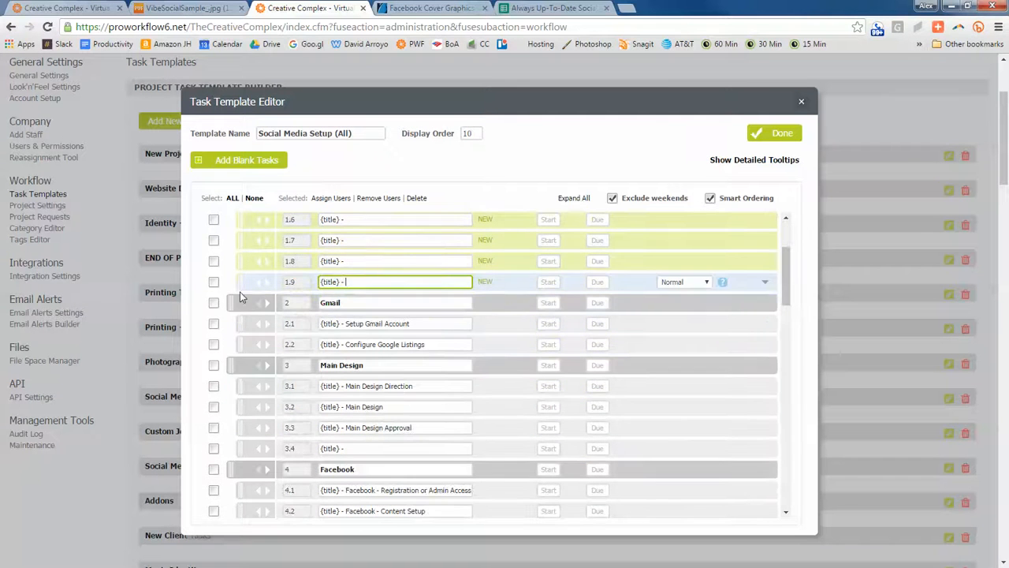
- Move three of the new "{title} -" subtasks from Preparation, one each to the end of the Gmail, Twitter and Instagram groups
{"action": "left_click_drag", "start_coordinate": [241, 284], "coordinate": [725, 439]}
{"action": "scroll", "coordinate": [777, 418], "scroll_direction": "down", "scroll_amount": 2}
{"action": "scroll", "coordinate": [787, 443], "scroll_direction": "down", "scroll_amount": 2}
{"action": "scroll", "coordinate": [678, 307], "scroll_direction": "up", "scroll_amount": 5}
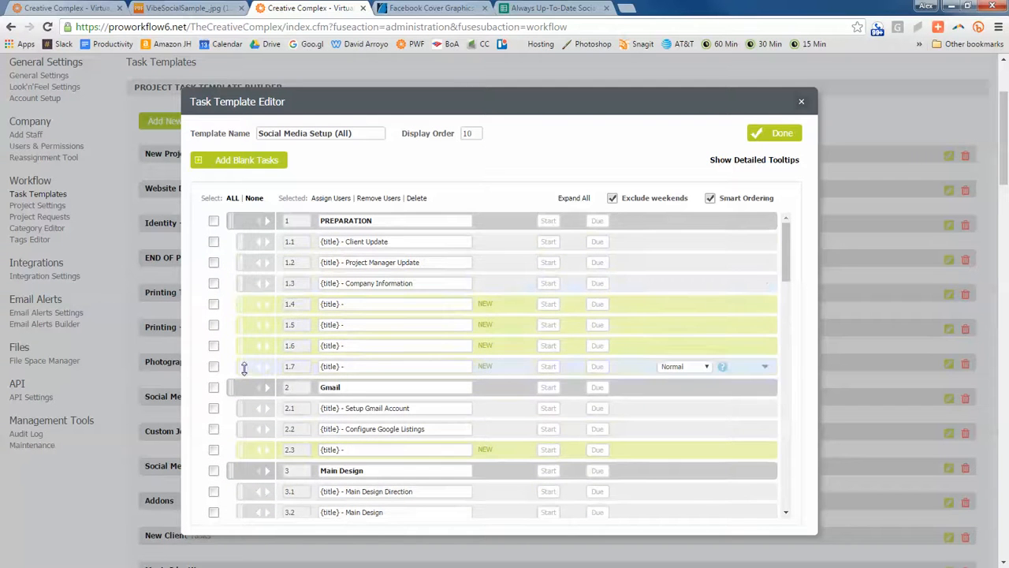
{"action": "left_click_drag", "start_coordinate": [579, 370], "coordinate": [702, 407]}
{"action": "scroll", "coordinate": [787, 391], "scroll_direction": "down", "scroll_amount": 4}
{"action": "scroll", "coordinate": [783, 385], "scroll_direction": "down", "scroll_amount": 3}
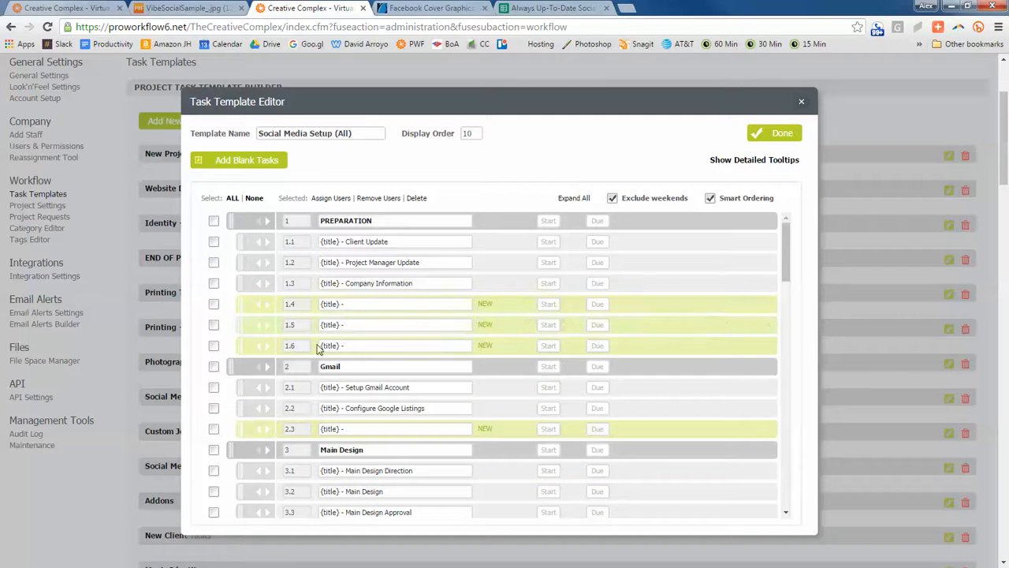
- Move one new "{title} -" subtask to the end of Google+ and one to the end of Pinterest, and save the template
{"action": "left_click_drag", "start_coordinate": [240, 306], "coordinate": [723, 371]}
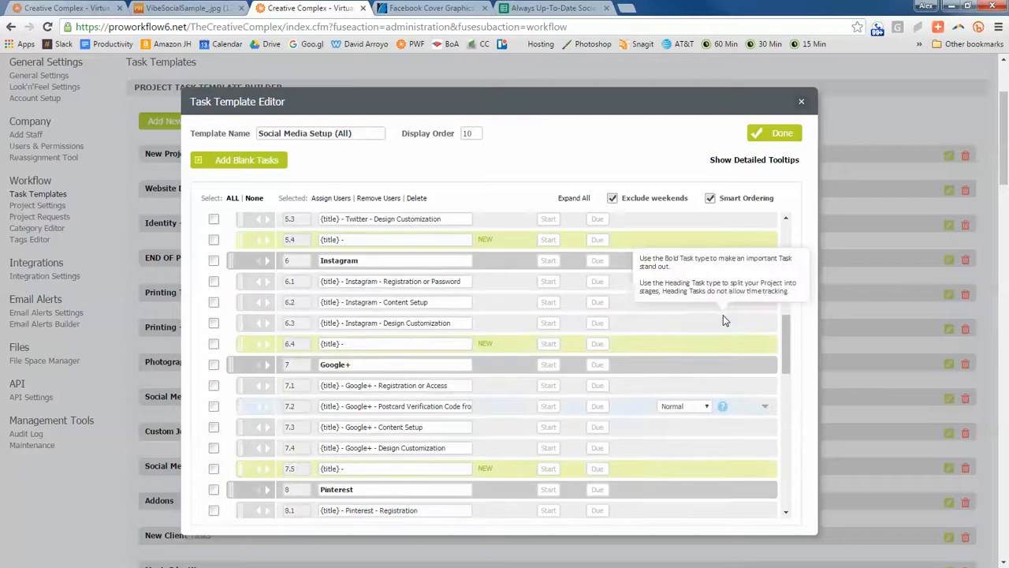
{"action": "left_click_drag", "start_coordinate": [562, 330], "coordinate": [663, 341]}
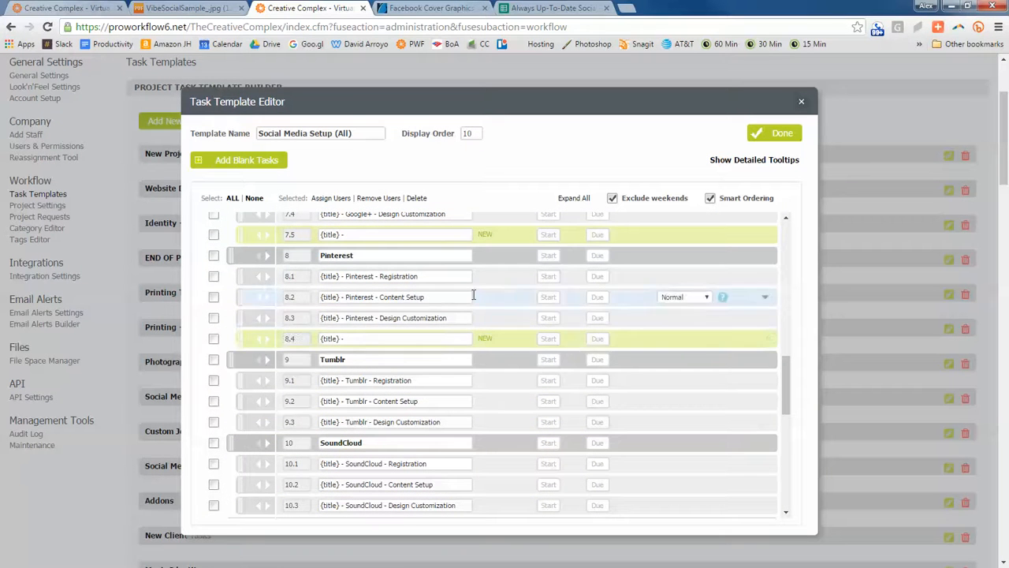
{"action": "scroll", "coordinate": [544, 312], "scroll_direction": "up", "scroll_amount": 8}
{"action": "scroll", "coordinate": [552, 317], "scroll_direction": "up", "scroll_amount": 3}
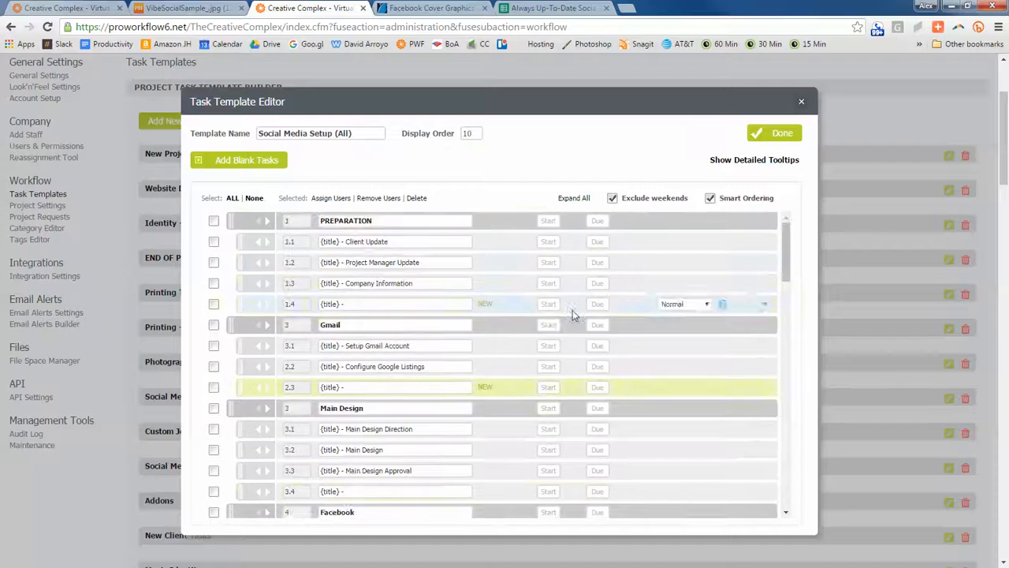
{"action": "scroll", "coordinate": [590, 315], "scroll_direction": "up", "scroll_amount": 2}
{"action": "left_click", "coordinate": [764, 288]}
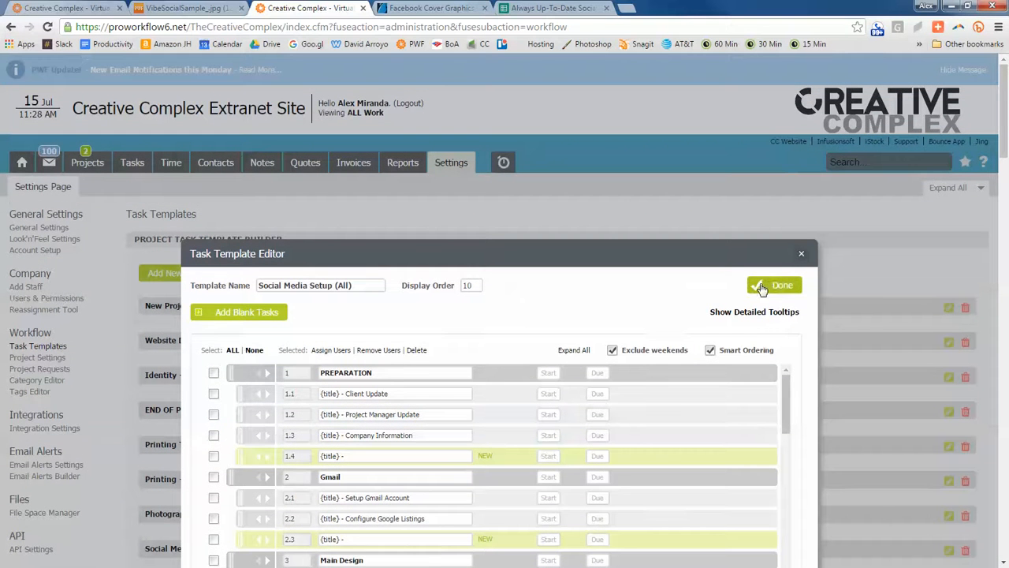